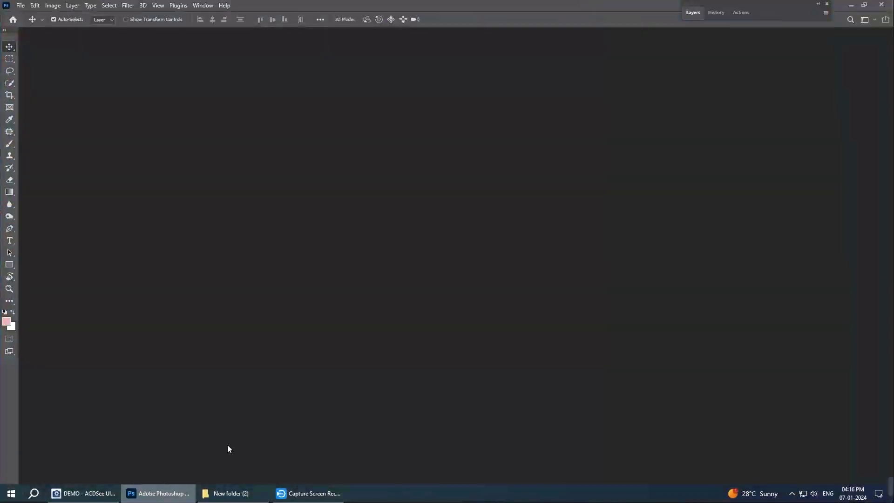
Step: Create a 36 x 12 inch document with a vertical guide at 18 inches
key("ctrl+n")
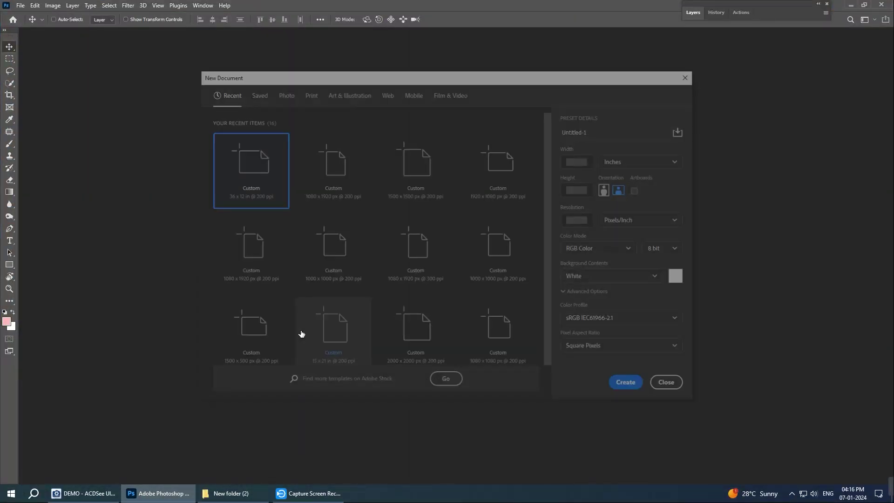
left_click(637, 390)
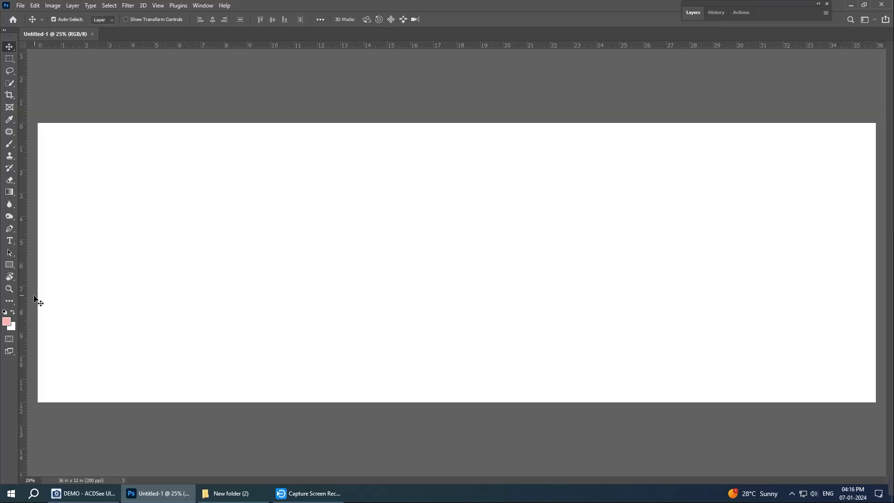
left_click_drag(20, 297, 459, 290)
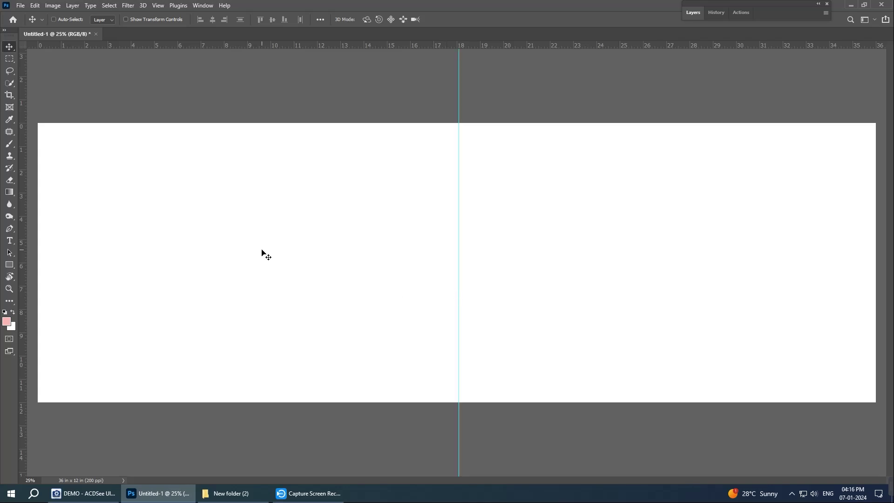
Step: Add a new Layer 1 and fill it with the pink foreground colour
key("ctrl+shift+n")
key("Return")
key("alt+BackSpace")
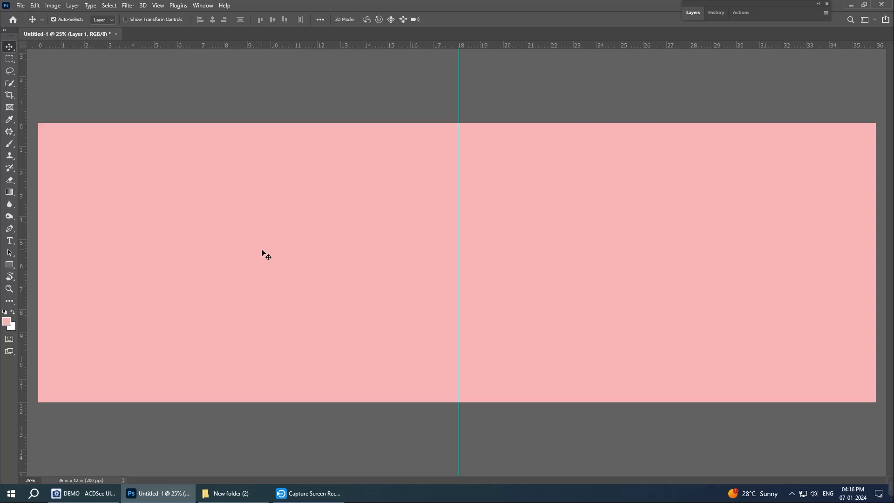
right_click(262, 250)
left_click(273, 254)
Step: Browse ACDSee's DEMO templates, choose design 036 over 028, and open it in Photoshop
left_click(247, 492)
left_click(114, 499)
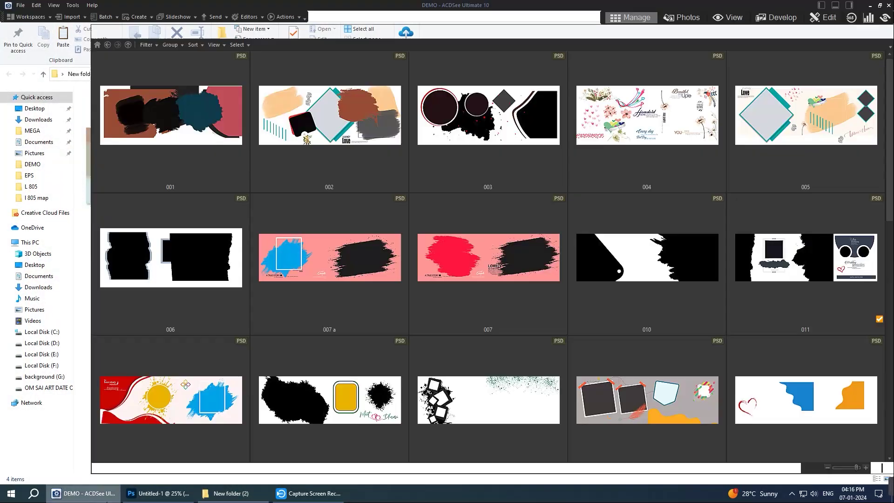
scroll(558, 286, "down", 1)
scroll(557, 286, "down", 1)
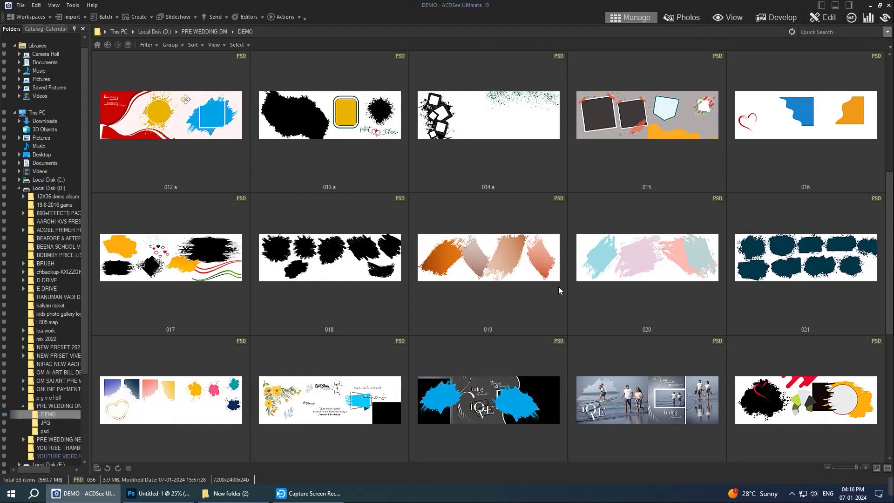
scroll(558, 286, "down", 1)
scroll(557, 286, "down", 1)
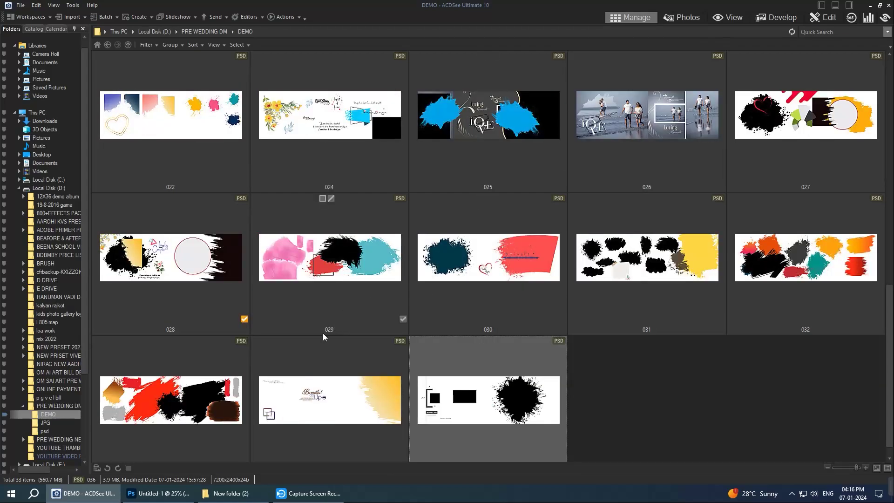
left_click(230, 262)
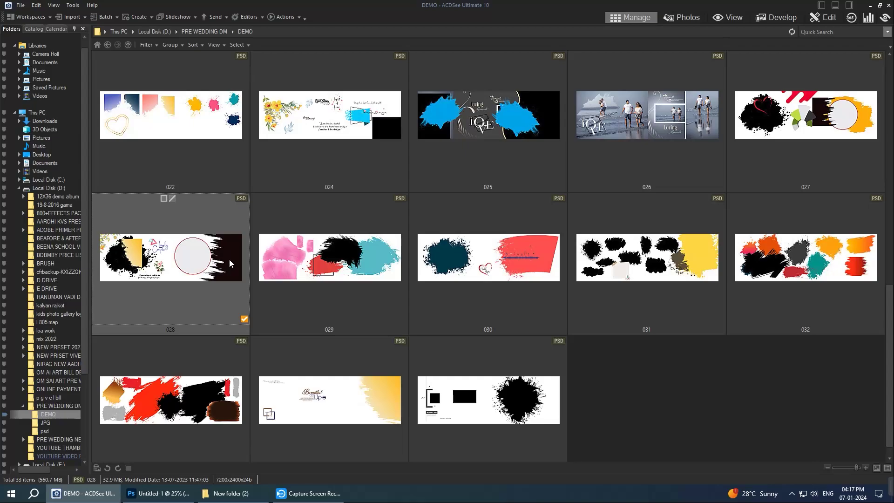
left_click(473, 401)
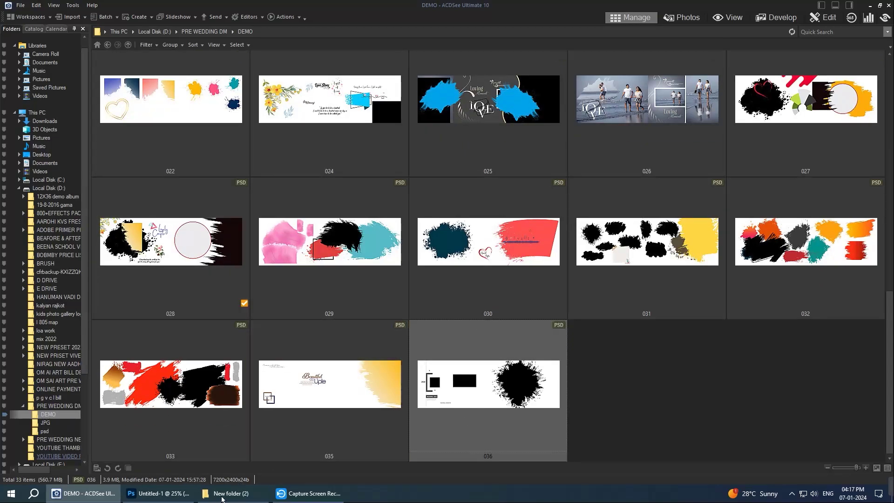
left_click(159, 493)
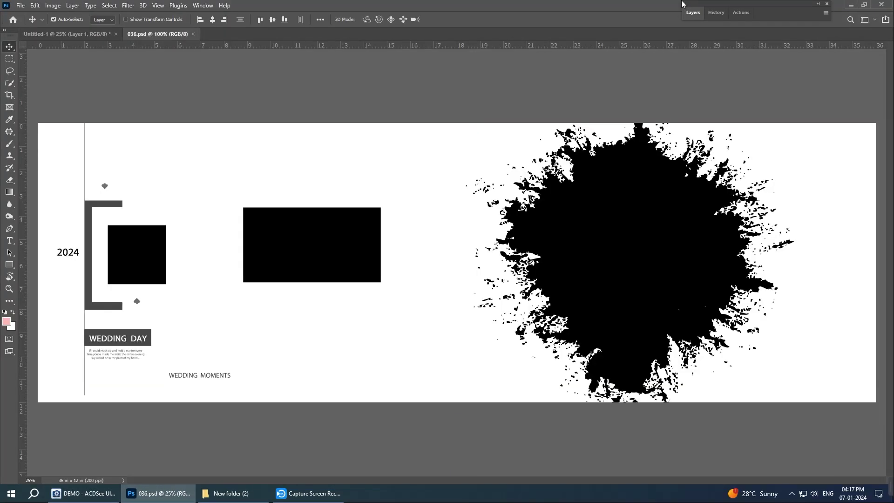
Step: Place 036's 2024 bracket, photo box and WEDDING DAY caption at the left edge, then browse DEMO templates
mouse_move(145, 264)
left_mouse_down()
mouse_move(82, 72)
mouse_move(175, 256)
mouse_move(127, 246)
left_mouse_up()
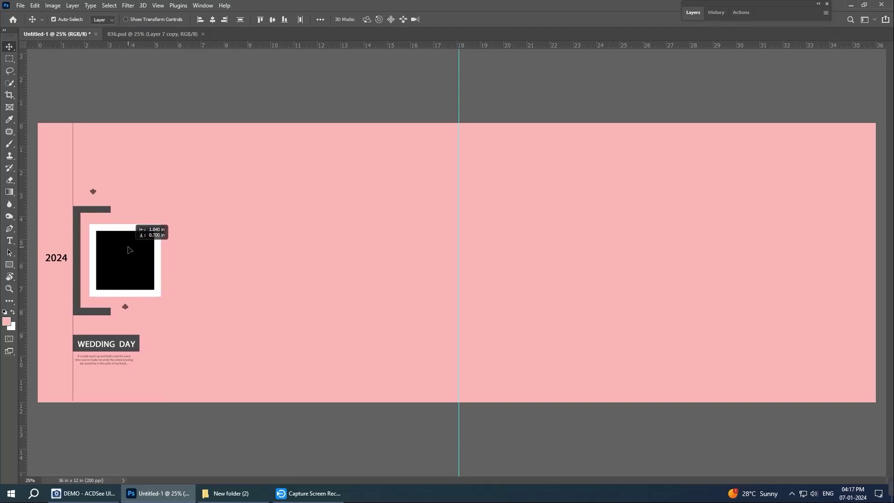
left_click_drag(128, 250, 130, 252)
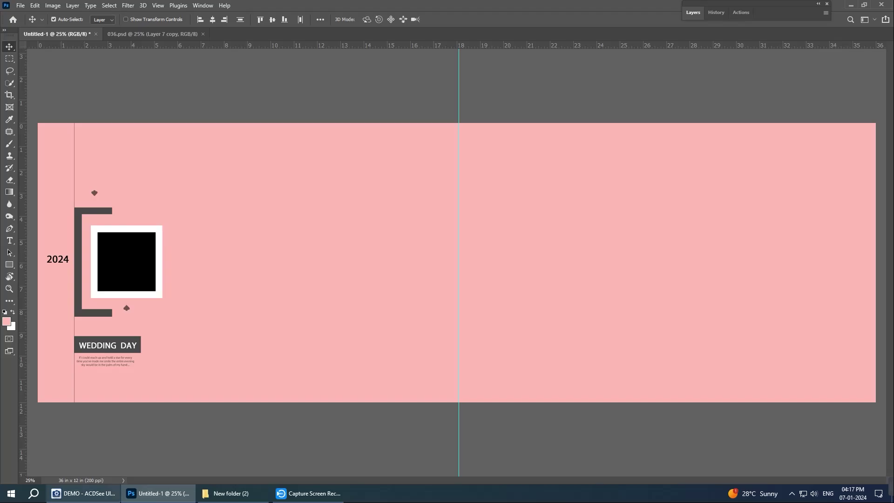
left_click(83, 493)
scroll(423, 262, "up", 1)
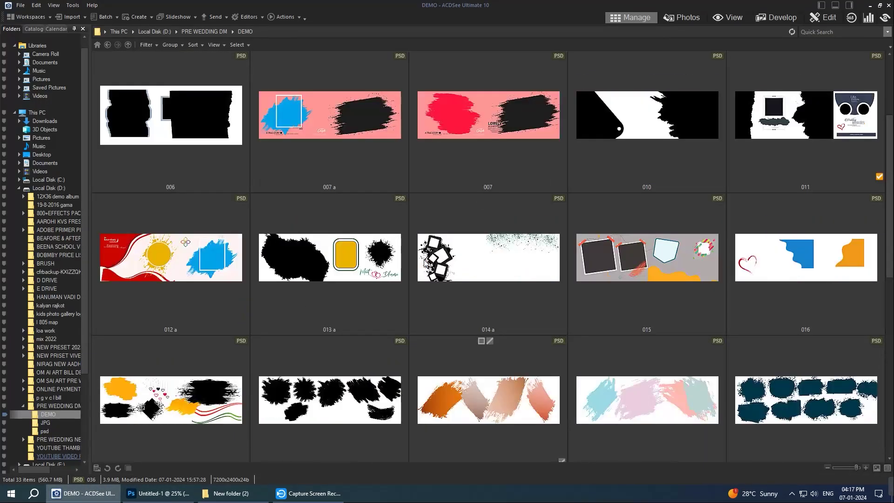
scroll(423, 261, "up", 1)
scroll(423, 261, "down", 1)
left_click(414, 267)
scroll(413, 268, "down", 1)
scroll(414, 270, "down", 1)
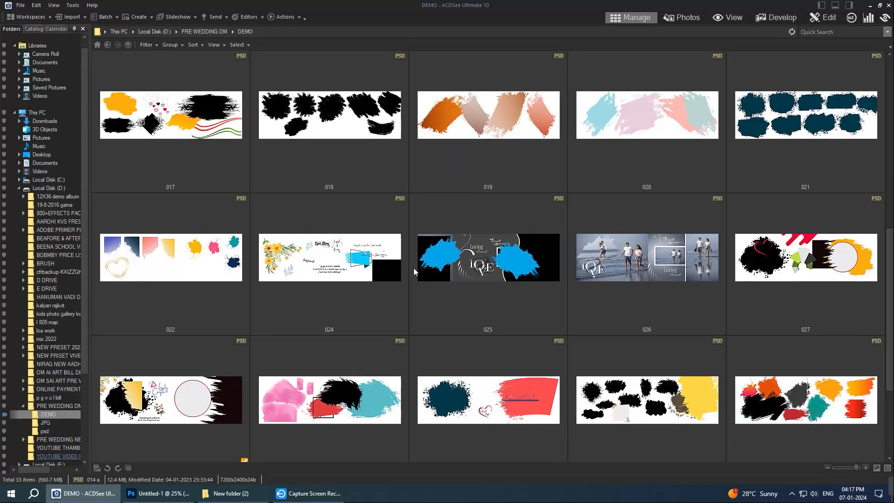
scroll(414, 271, "down", 1)
Step: Bring 036's black ink splash into the spread and move it toward the centre guide
left_click(179, 493)
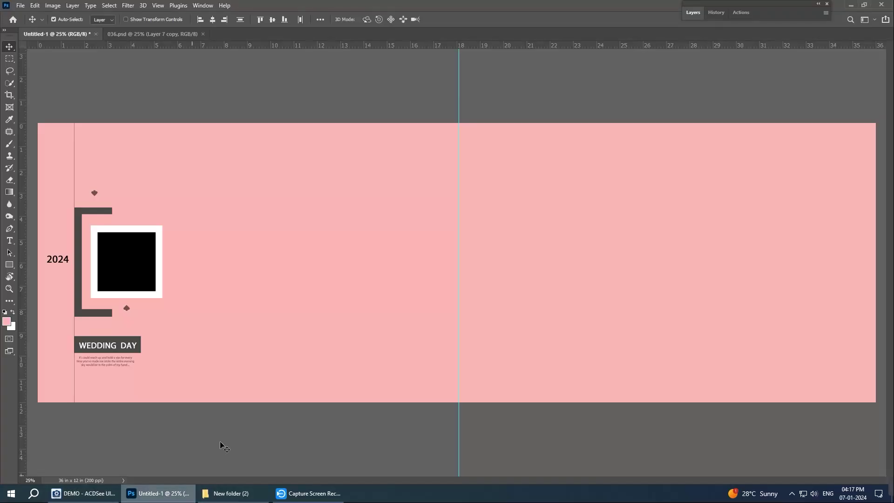
left_click(143, 33)
left_click_drag(590, 252, 305, 324)
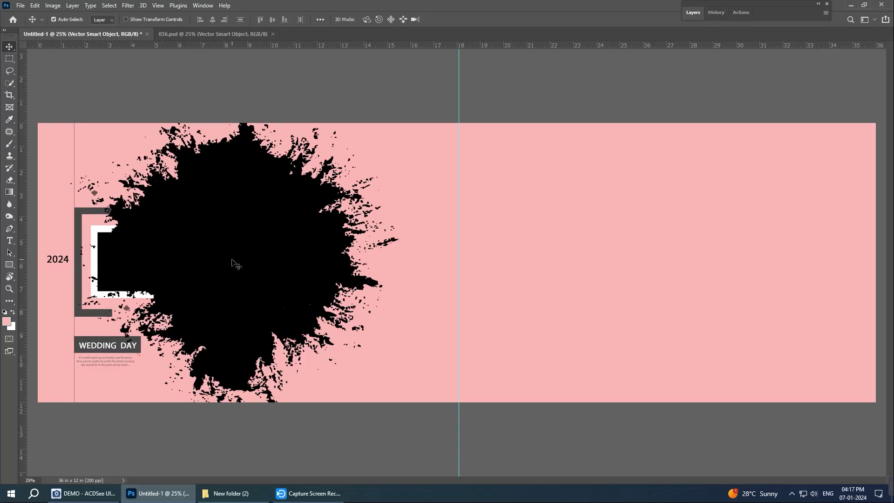
left_click_drag(235, 261, 324, 269)
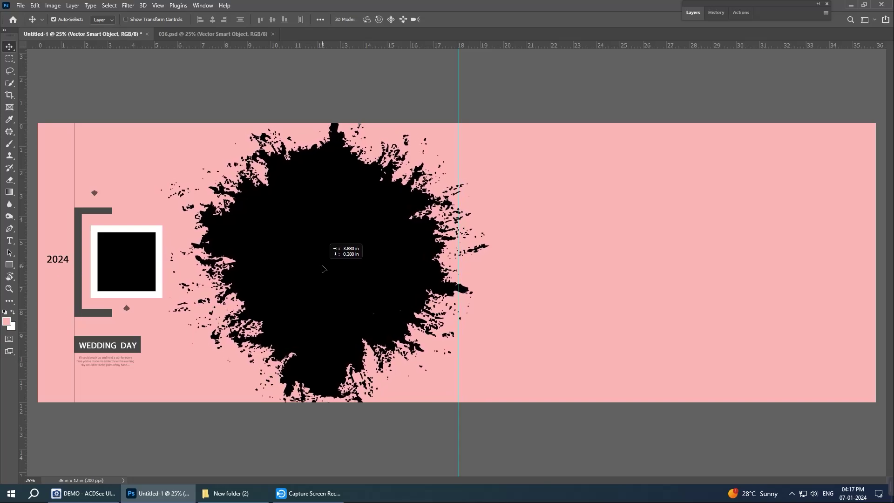
Step: Add 036's white-framed photo rectangle just lower right of the centre guide
left_click(228, 35)
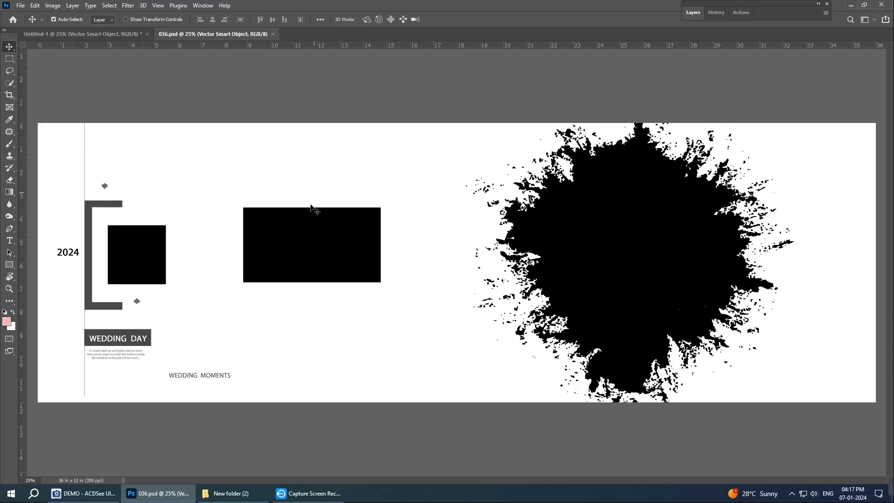
left_click_drag(345, 279, 615, 358)
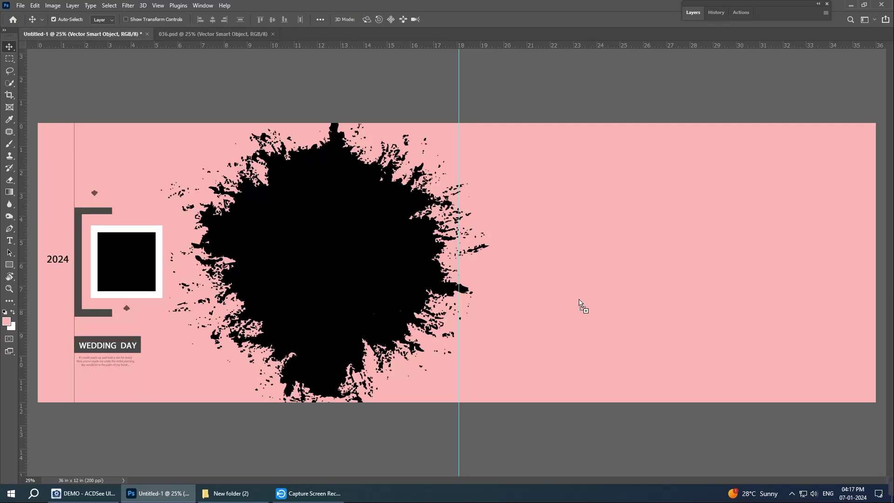
left_click_drag(595, 325, 585, 346)
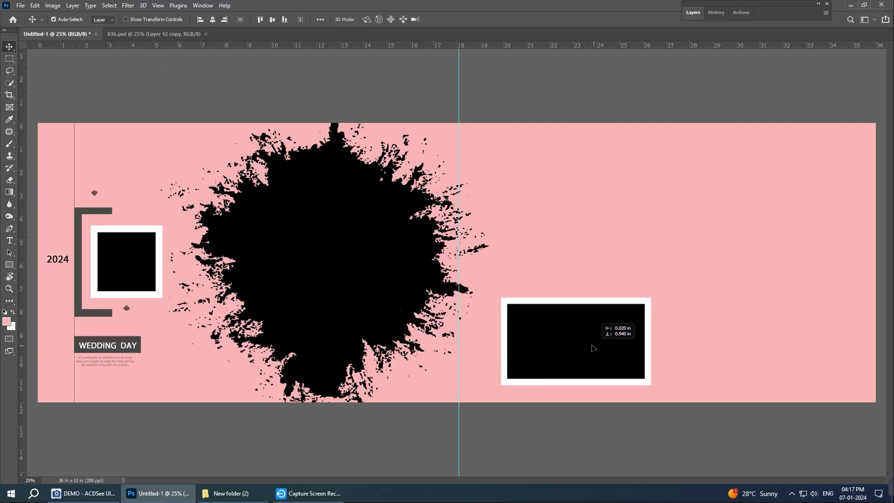
Step: Close design 036 and open template 035 from ACDSee in Photoshop
left_click(156, 34)
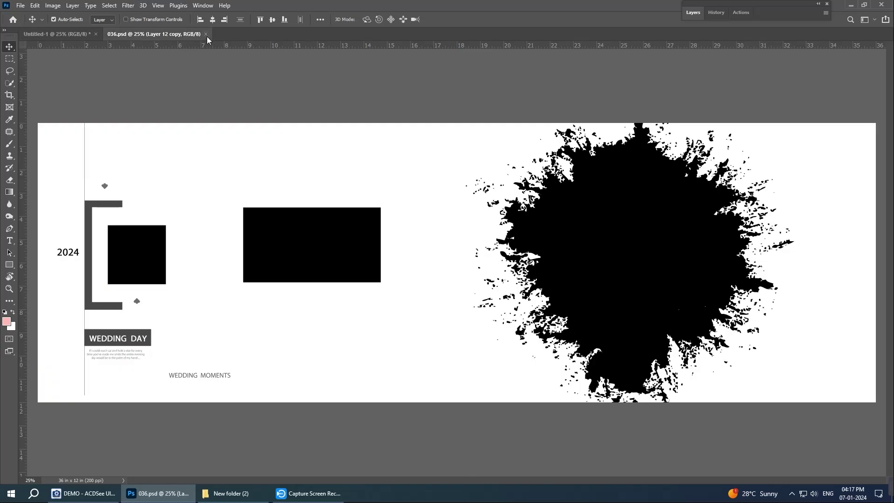
left_click(205, 35)
left_click(84, 493)
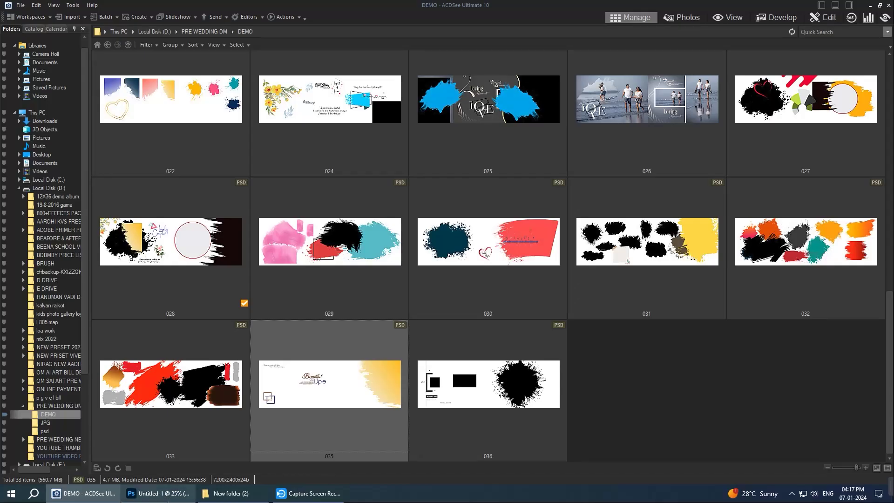
left_click(157, 493)
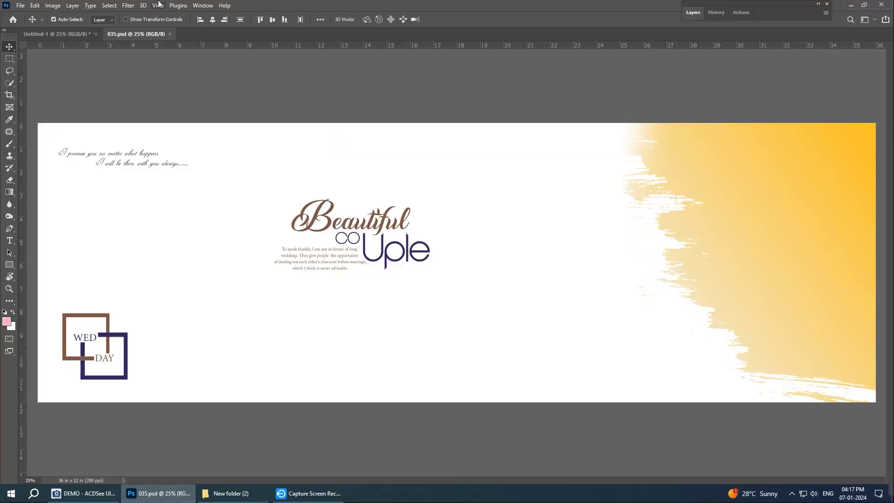
Step: Place 035's yellow brush stroke along the right edge and the Beautiful Couple title right of centre
left_click_drag(750, 225, 82, 34)
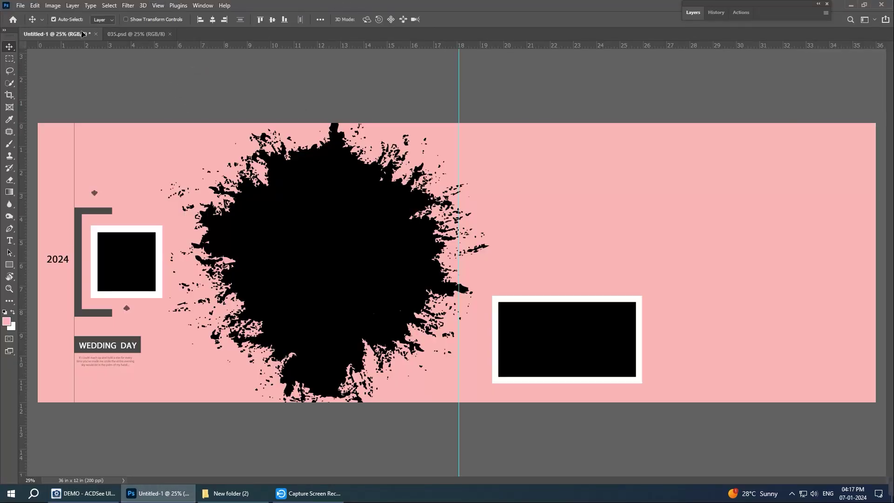
mouse_move(688, 194)
left_mouse_down()
mouse_move(777, 231)
mouse_move(782, 222)
left_mouse_up()
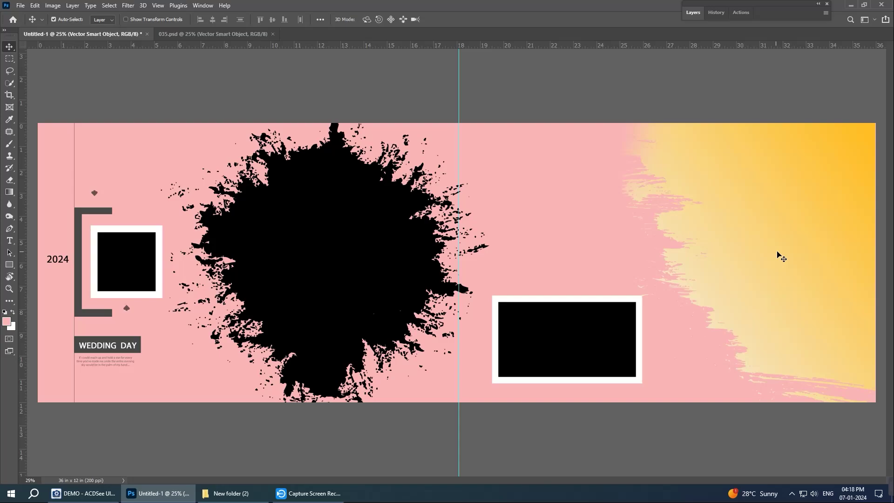
left_click(213, 30)
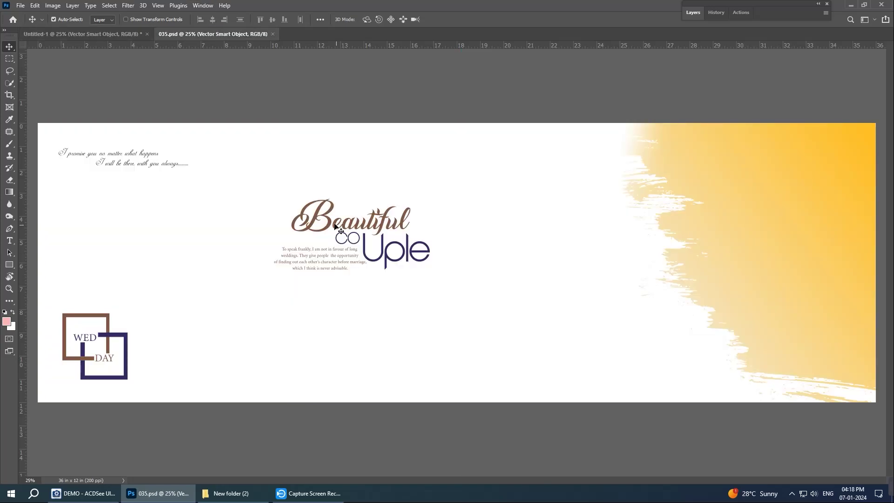
mouse_move(329, 225)
left_mouse_down()
mouse_move(133, 37)
mouse_move(553, 218)
left_mouse_up()
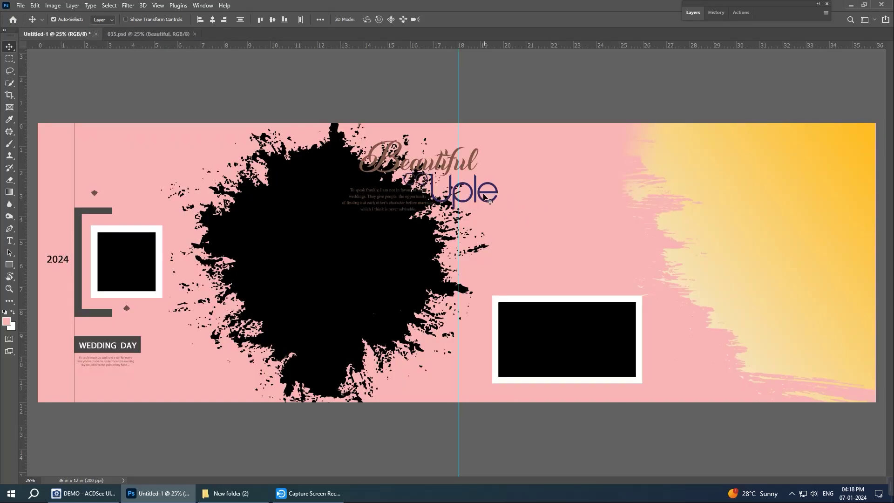
mouse_move(479, 199)
left_mouse_down()
mouse_move(592, 233)
mouse_move(610, 224)
mouse_move(604, 215)
left_mouse_up()
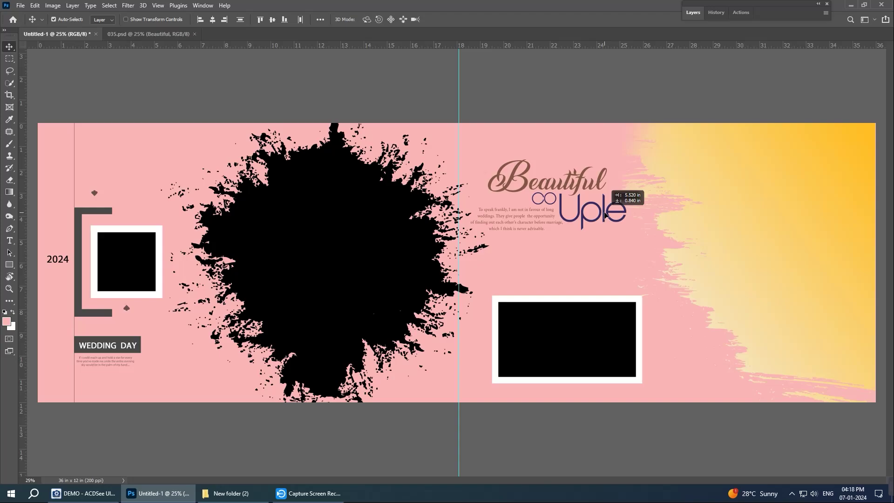
left_click_drag(605, 214, 606, 214)
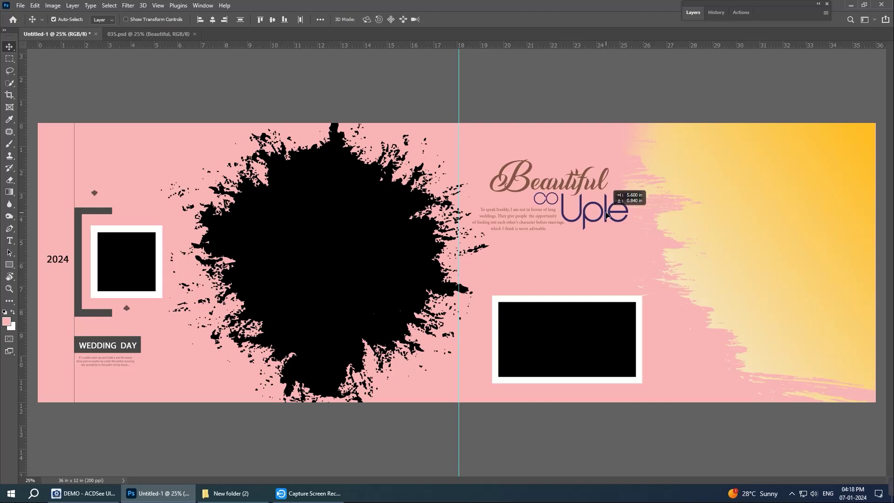
Step: Shift-nudge left the frame group once, and the ink splash and Uple title block twice each
left_click(119, 277)
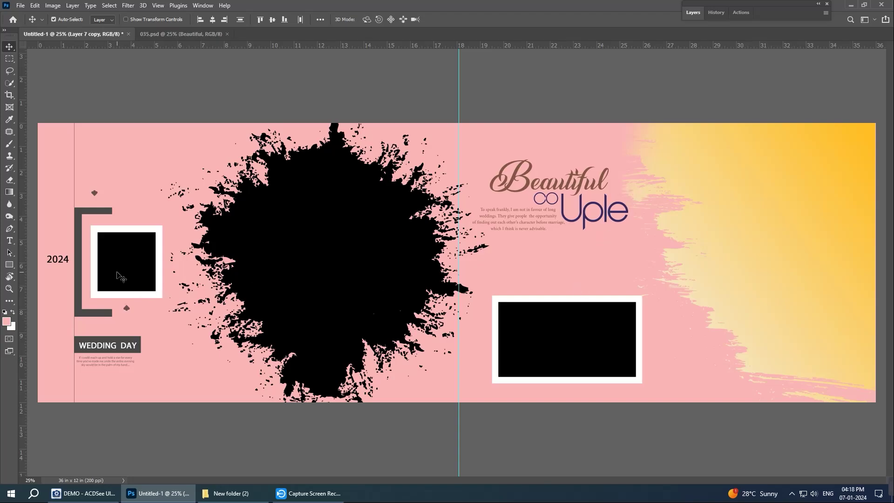
key("shift+Left")
key("shift+Left")
key("shift+Left")
key("shift+Left")
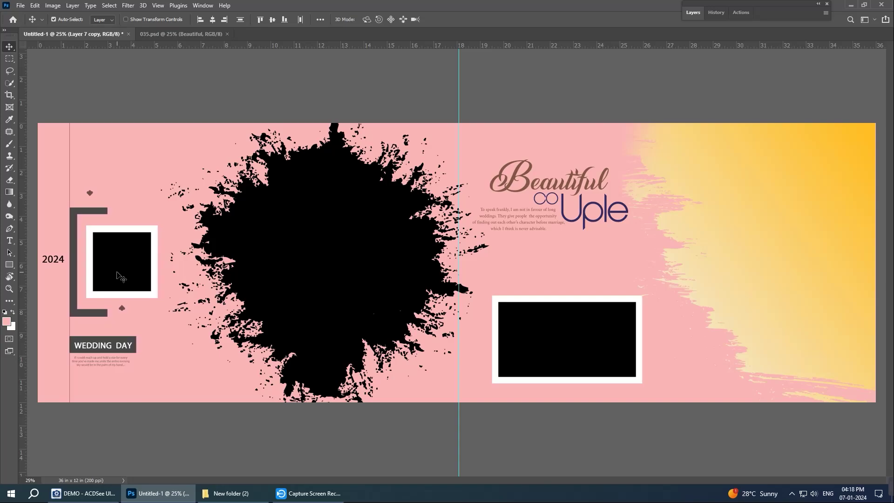
left_click(327, 238)
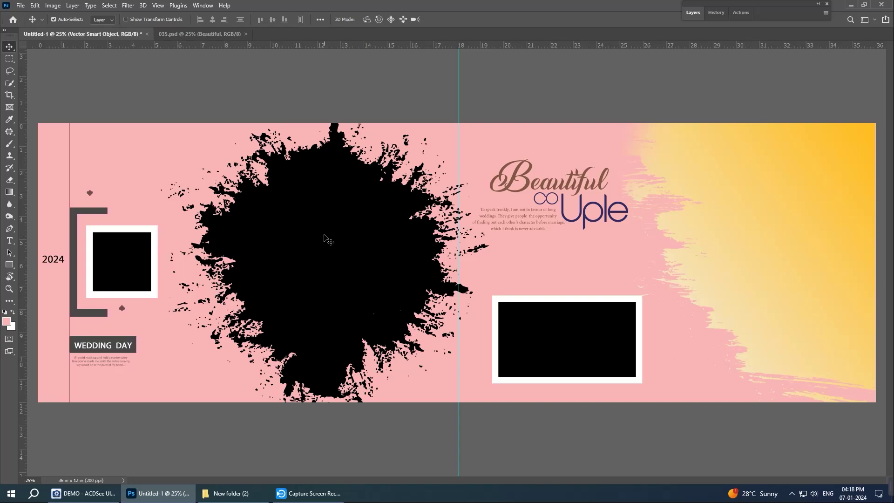
key("shift+Left")
key("shift+Left")
key("shift+Left")
key("shift+Left")
key("shift+Left")
key("shift+Left")
key("shift+Left")
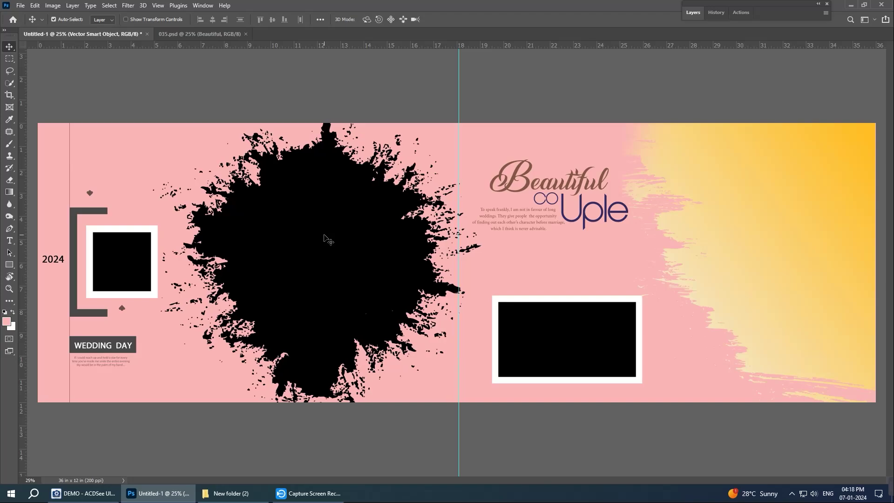
key("shift+Left")
key("shift+Left")
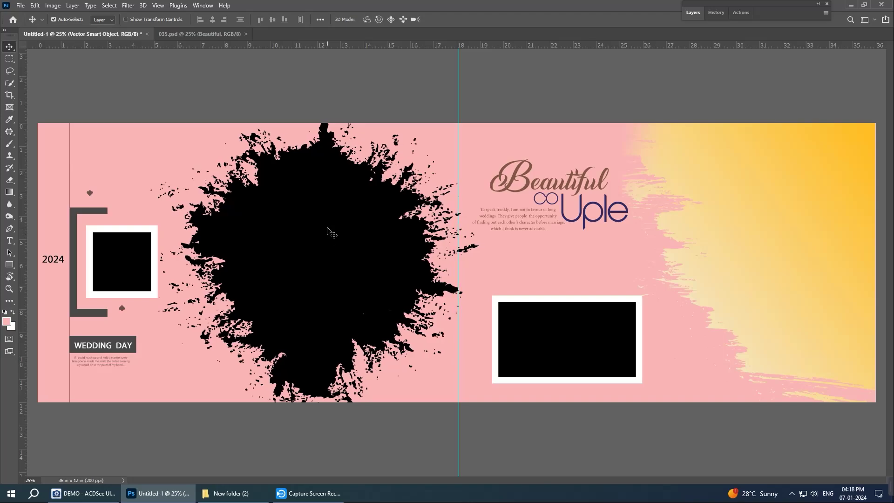
right_click(584, 223)
left_click(589, 228)
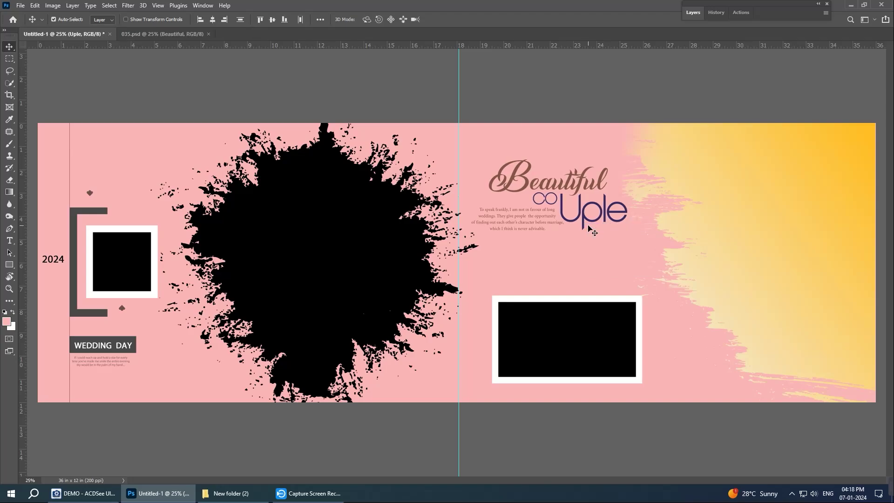
key("shift+Left")
key("shift+Left")
key("shift+Left")
key("shift+Left")
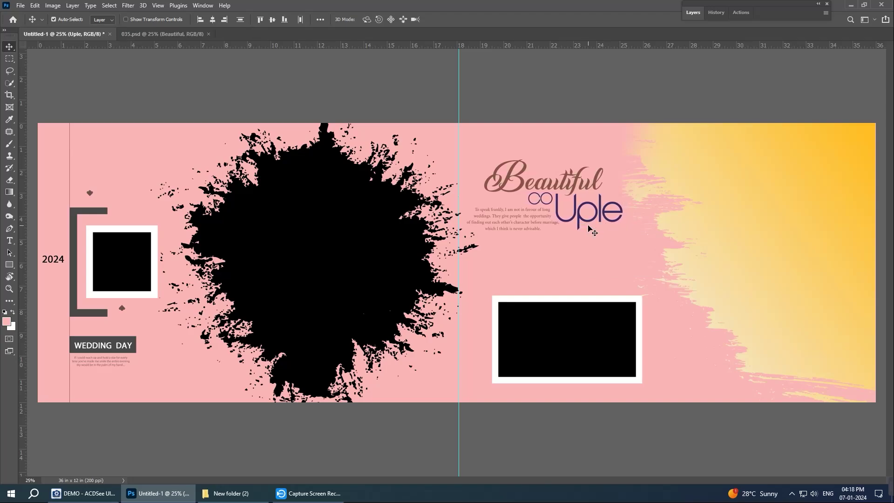
key("shift+Left")
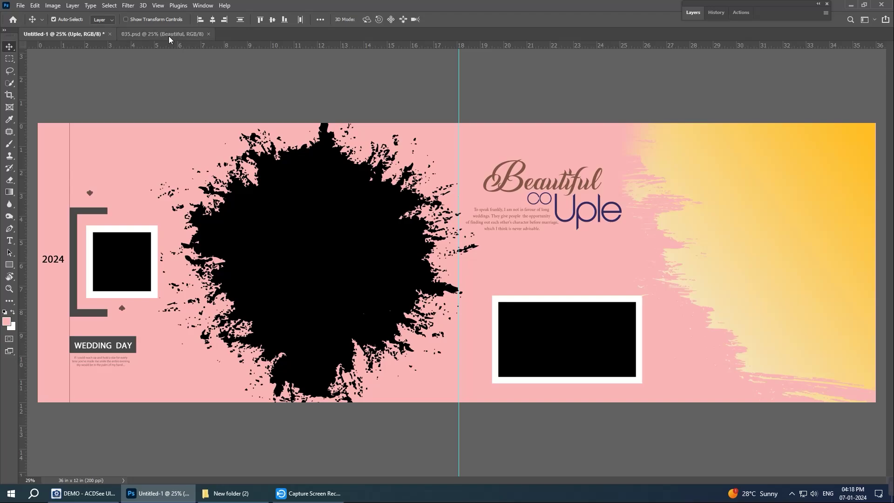
Step: Place 035's WED DAY badge at the lower right and nudge the landscape frame down-left
left_click(168, 35)
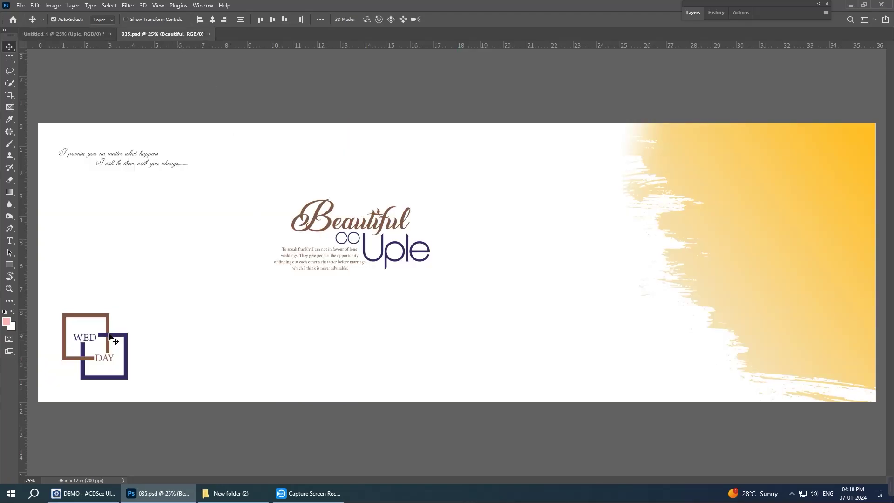
left_click(70, 37)
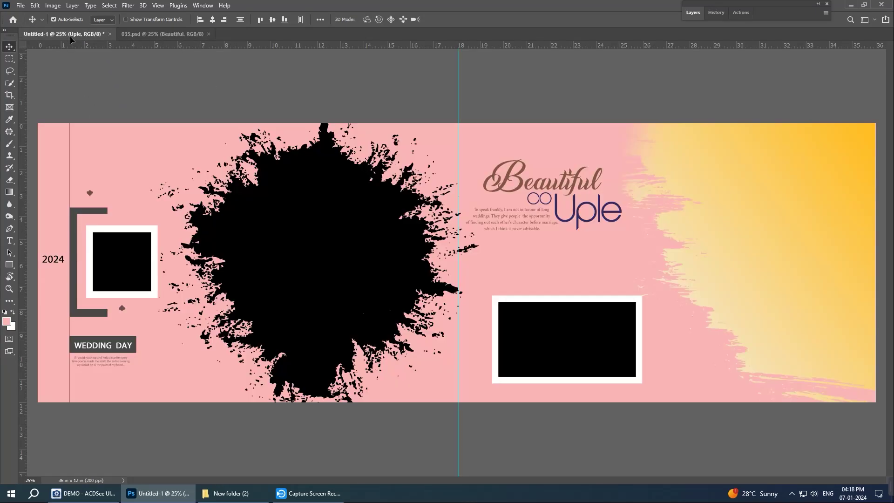
left_click_drag(70, 36, 674, 387)
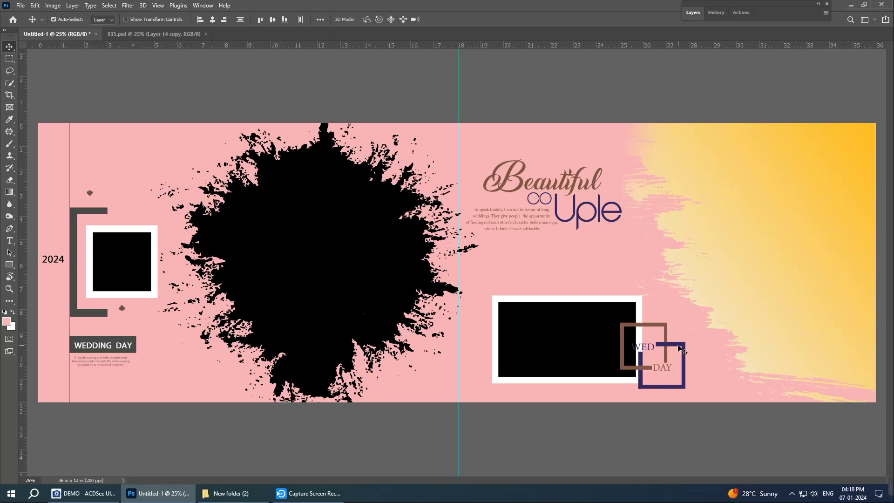
left_click_drag(679, 347, 713, 351)
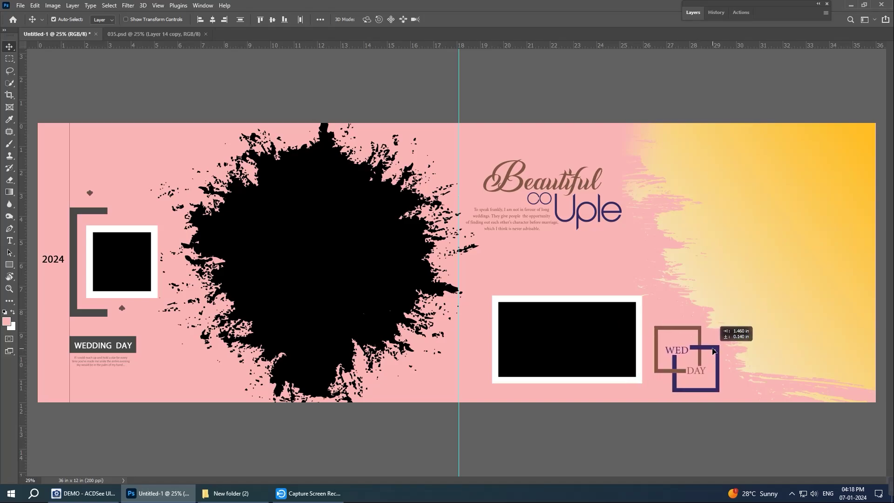
left_click_drag(713, 351, 715, 349)
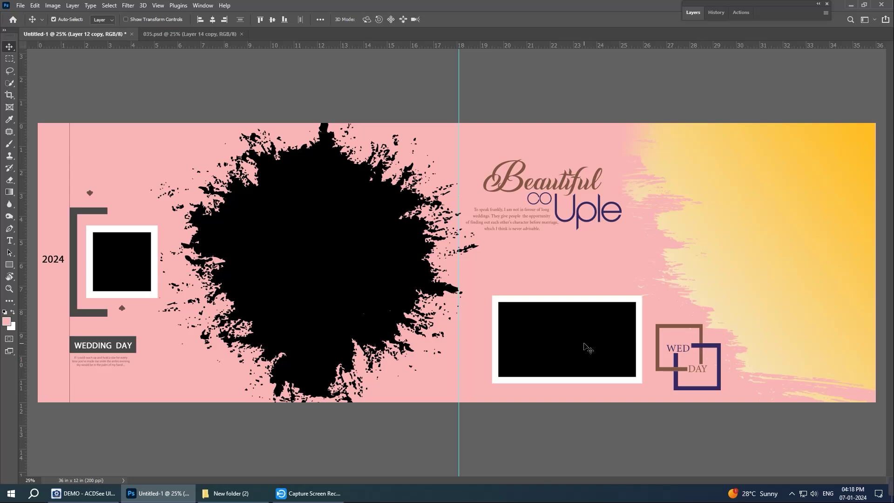
key("shift+Down")
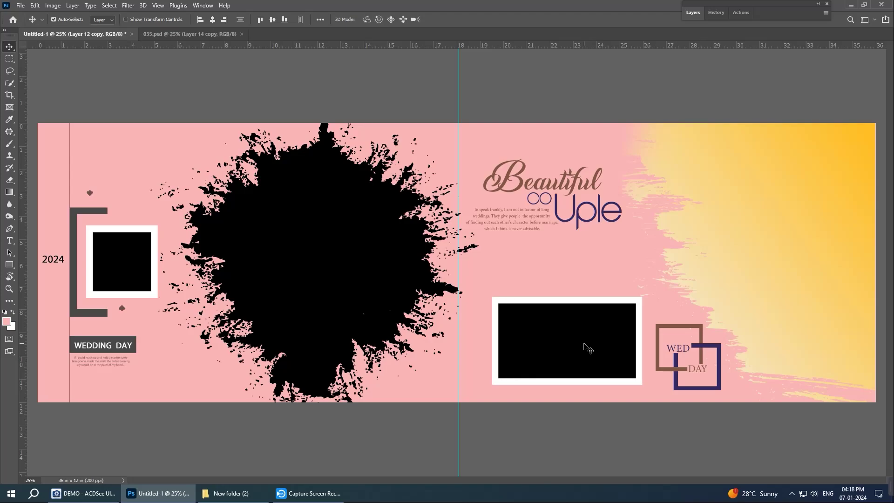
key("shift+Left")
key("shift+Left")
key("shift+Left")
key("shift+Left")
key("shift+Left")
key("shift+Left")
key("shift+Left")
key("shift+Left")
key("shift+Left")
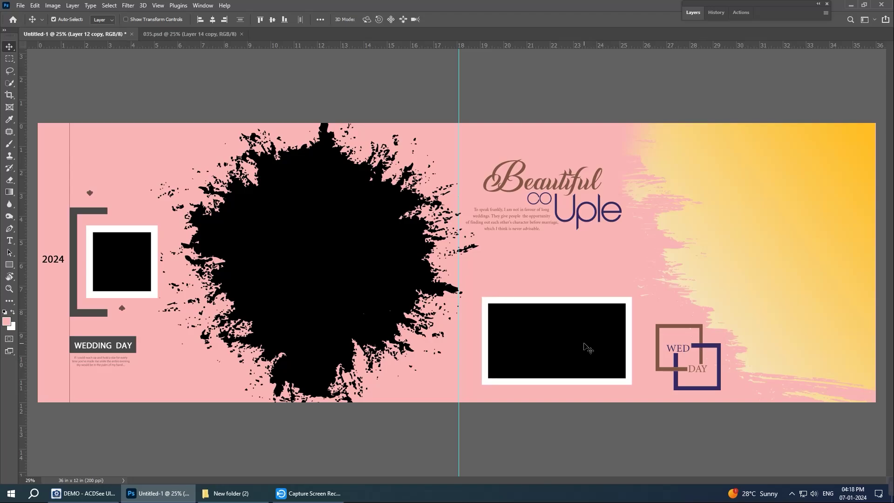
key("shift+Left")
key("shift+Left")
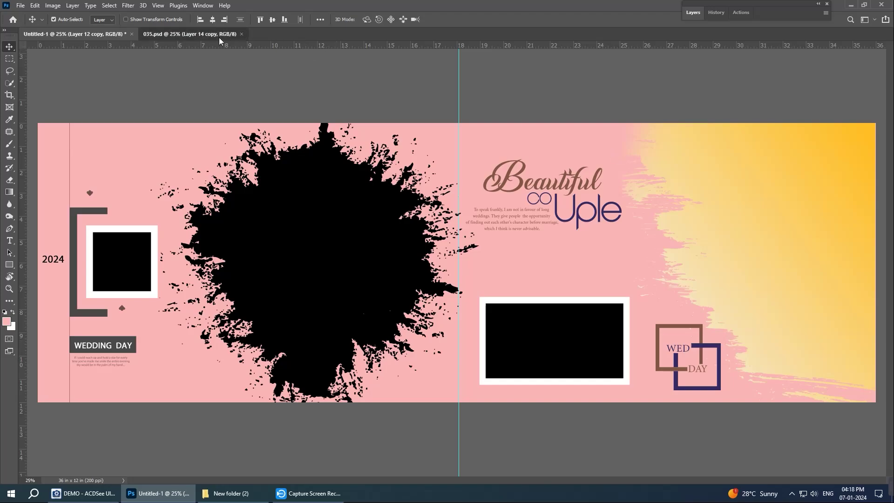
Step: Bring 035's I promise text onto the spread above the landscape frame
left_click(218, 35)
left_click_drag(140, 168, 72, 36)
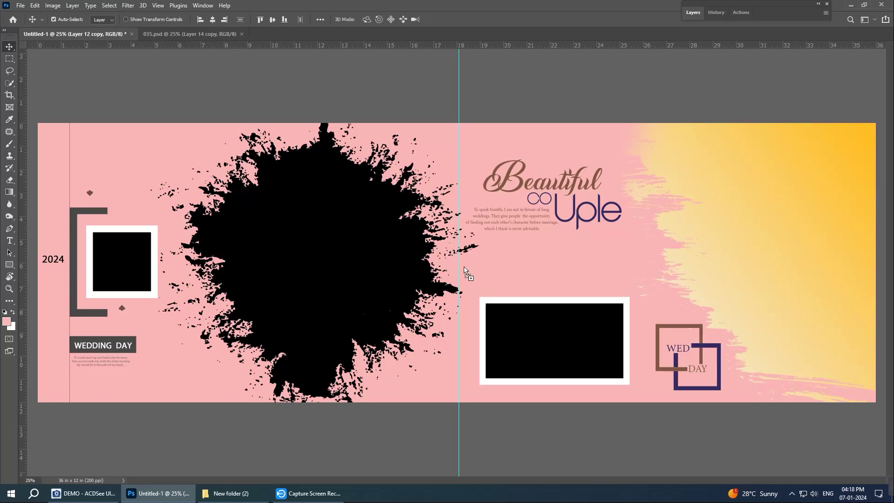
left_click_drag(71, 36, 525, 286)
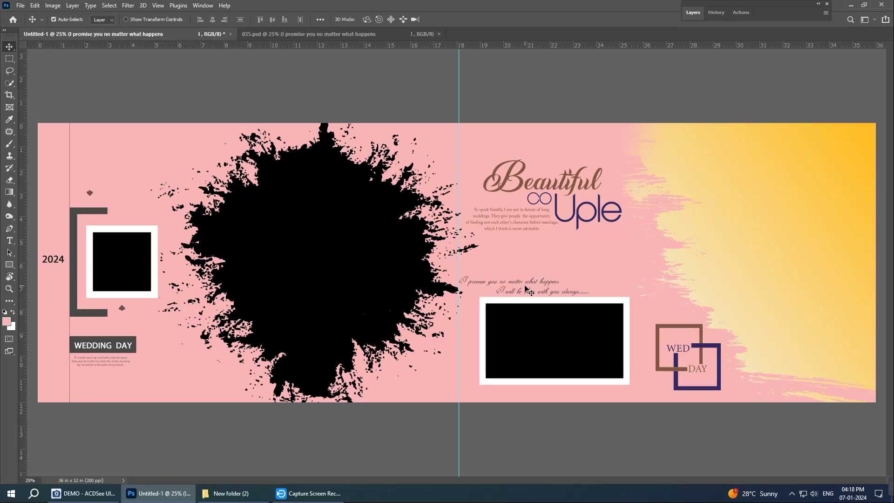
left_click_drag(548, 286, 576, 279)
Step: Select the ink splash and open close-up couple photo OMS_2184 1 from Explorer
left_click(333, 261)
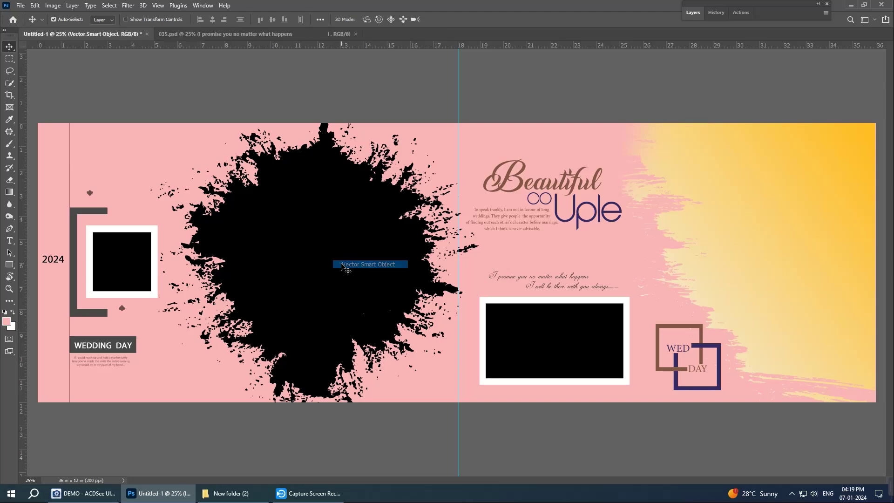
left_click(223, 492)
mouse_move(34, 280)
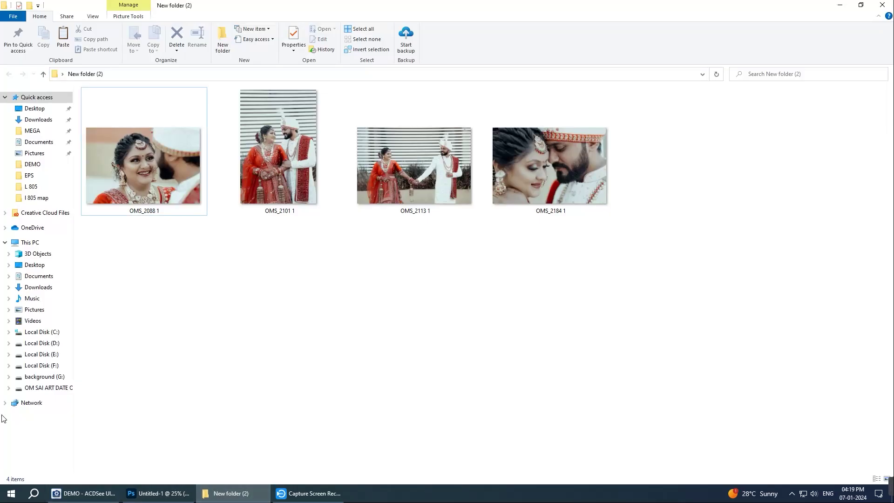
mouse_move(521, 141)
left_mouse_down()
mouse_move(134, 488)
mouse_move(413, 4)
left_mouse_up()
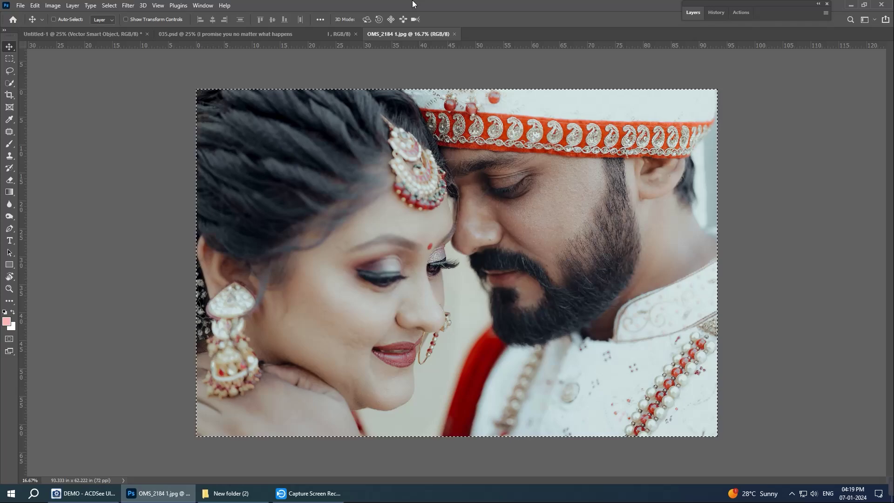
Step: Close the photo and 035.psd, paste the couple photo into the spread, and clip it
key("ctrl+w")
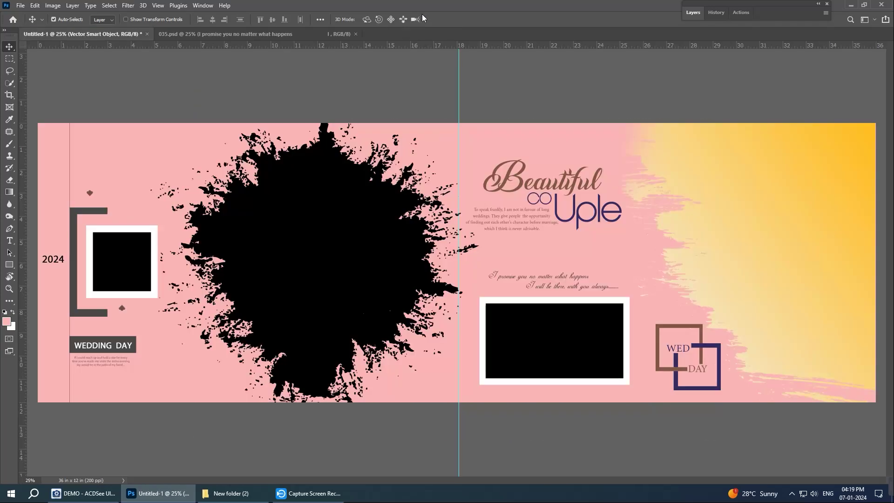
left_click(356, 34)
key("ctrl+v")
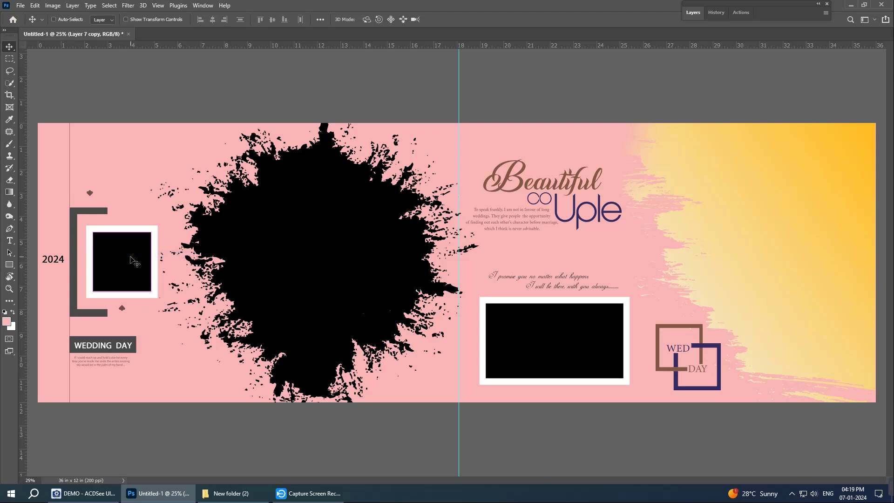
key("ctrl+alt+g")
Step: Scale down and move the couple photo to fill the small left square frame
key("ctrl+t")
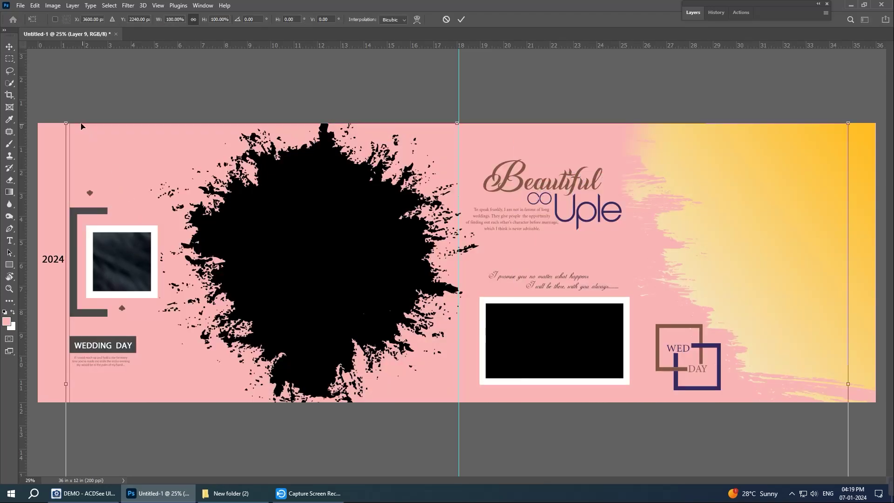
left_click_drag(66, 122, 294, 311)
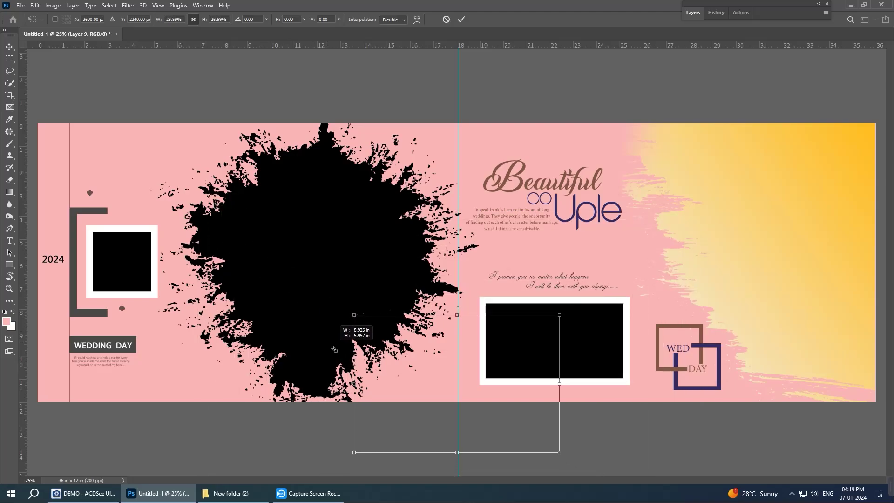
left_click_drag(294, 311, 345, 359)
left_click_drag(400, 380, 80, 270)
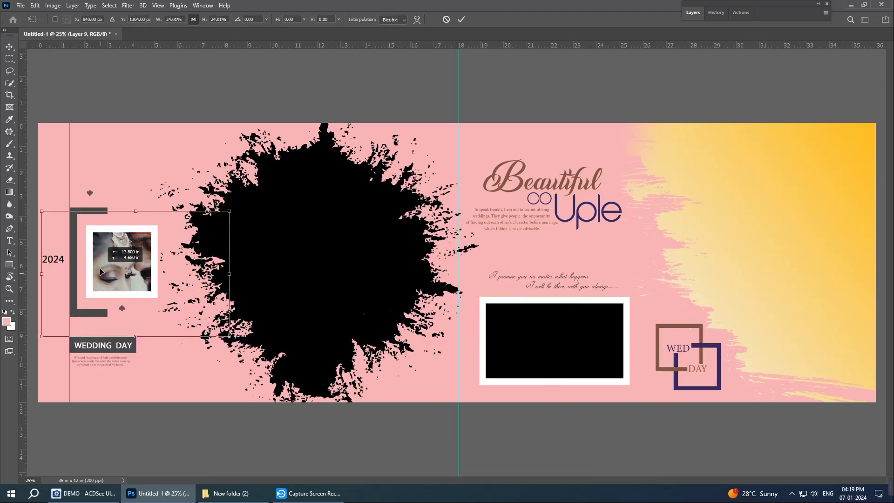
left_click_drag(230, 210, 169, 230)
left_click_drag(137, 271, 132, 259)
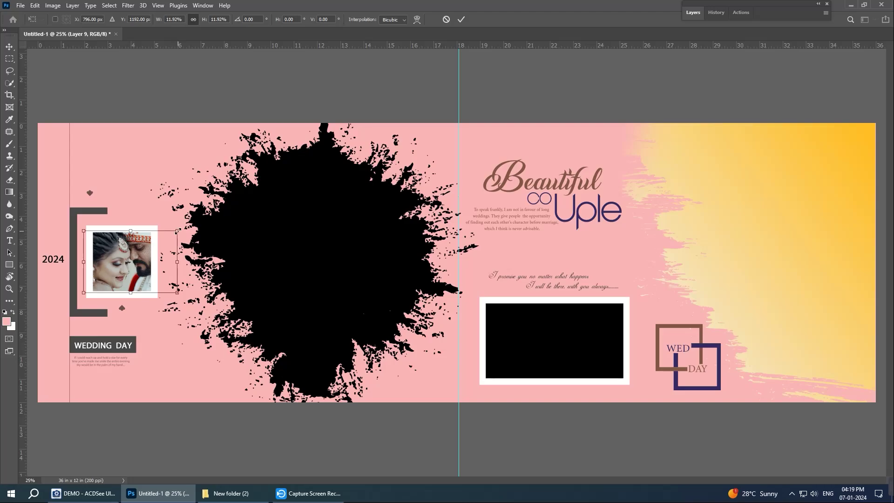
left_click_drag(177, 230, 154, 247)
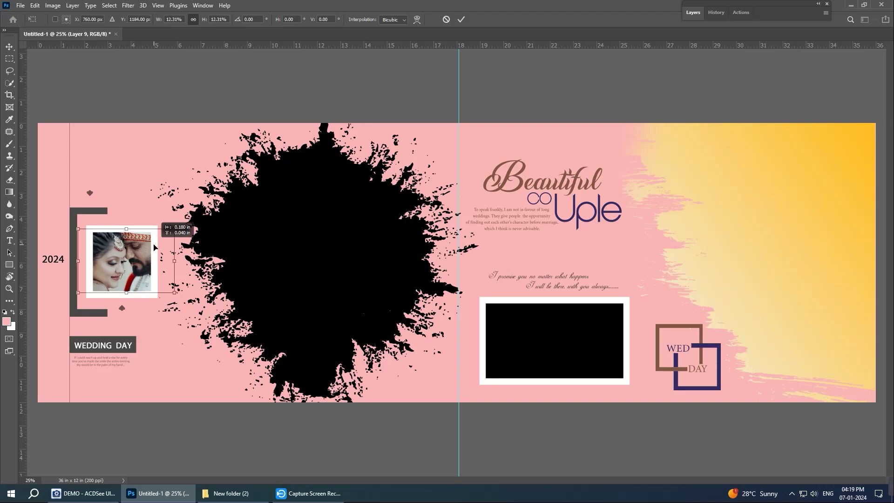
Step: Commit the transform and give the couple photo layer an 8 px inside black stroke
key("Return")
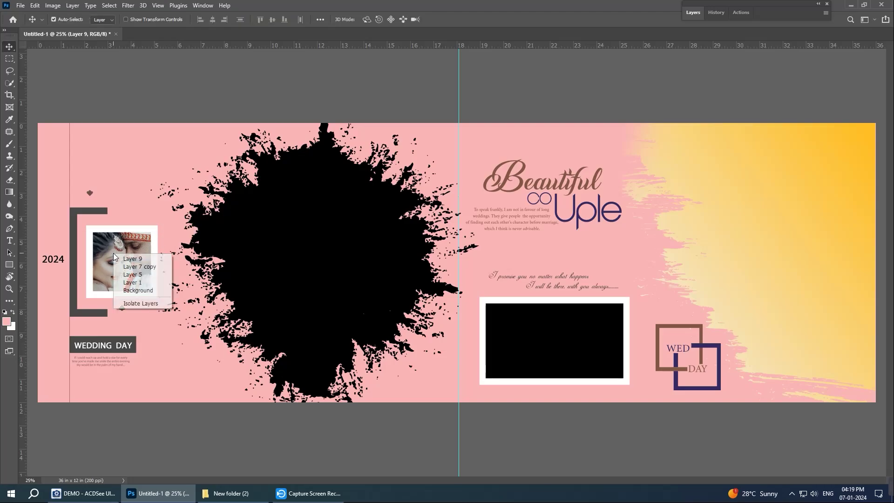
right_click(116, 253)
left_click(138, 267)
left_click(72, 6)
mouse_move(85, 96)
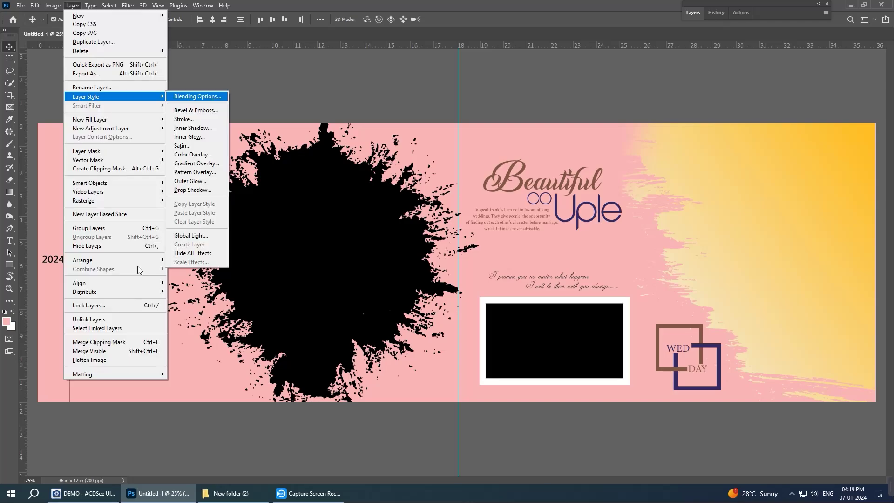
left_click(191, 96)
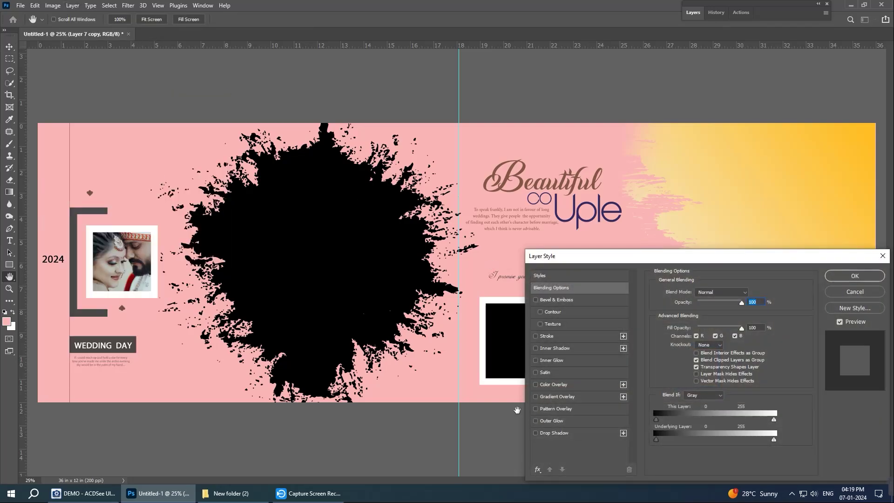
left_click(562, 339)
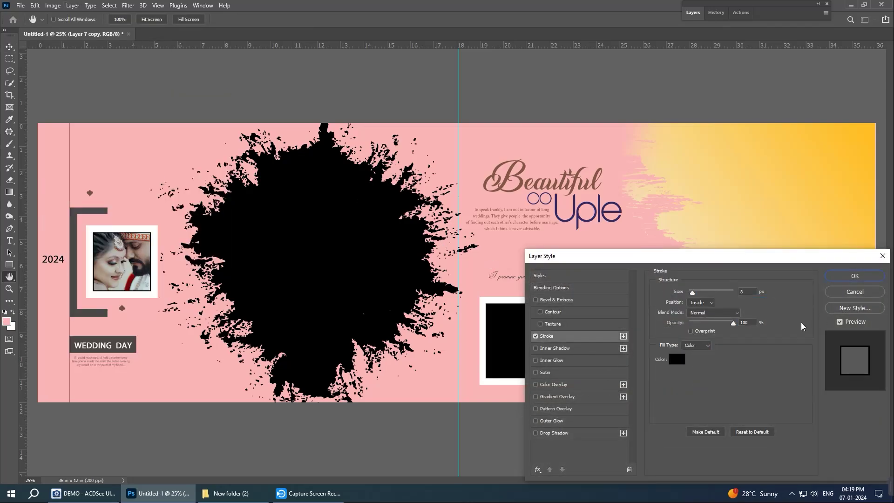
left_click(840, 275)
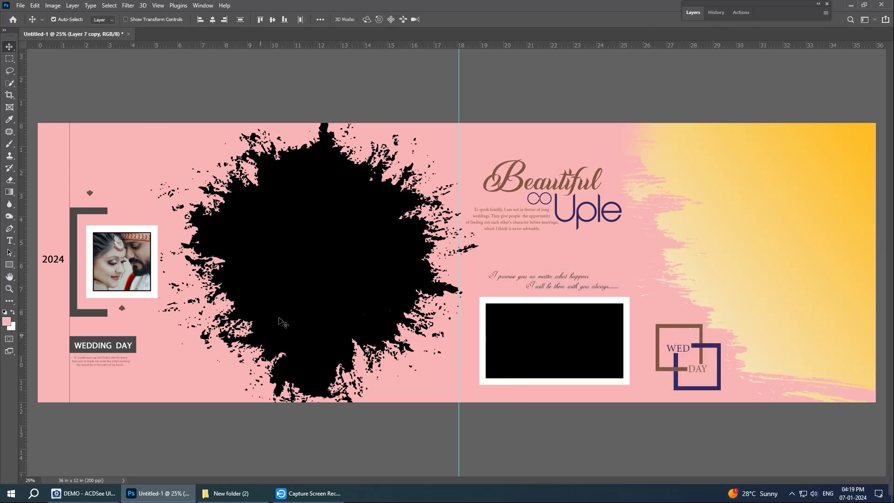
right_click(321, 238)
Step: Select the ink splash layer, then drag OMS_2088 1 from New folder (2) into Photoshop
left_click(326, 253)
right_click(178, 371)
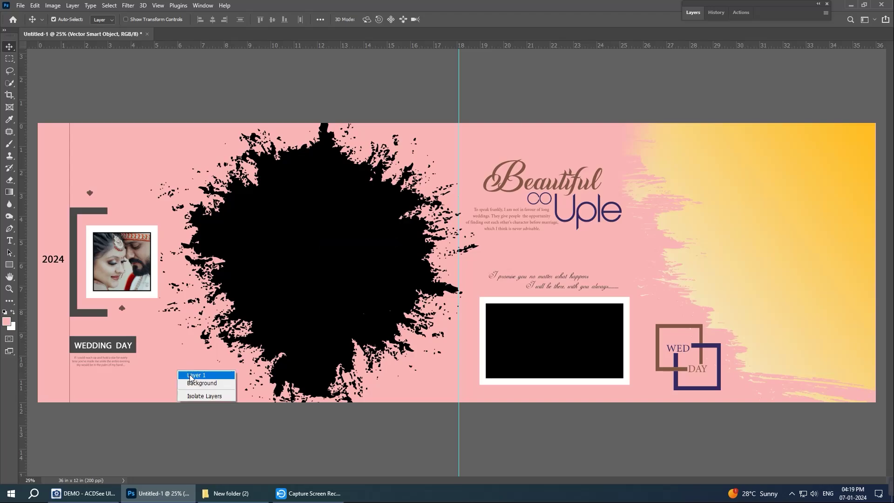
left_click(191, 376)
right_click(345, 252)
left_click(347, 255)
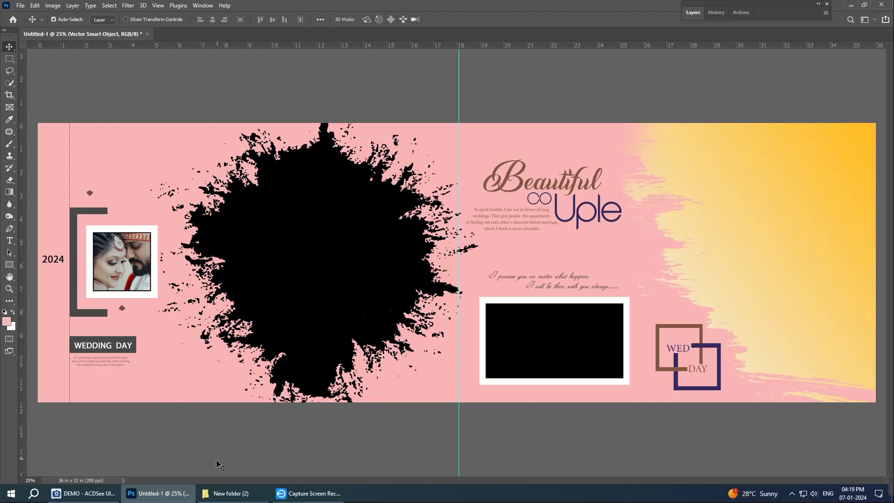
left_click(227, 493)
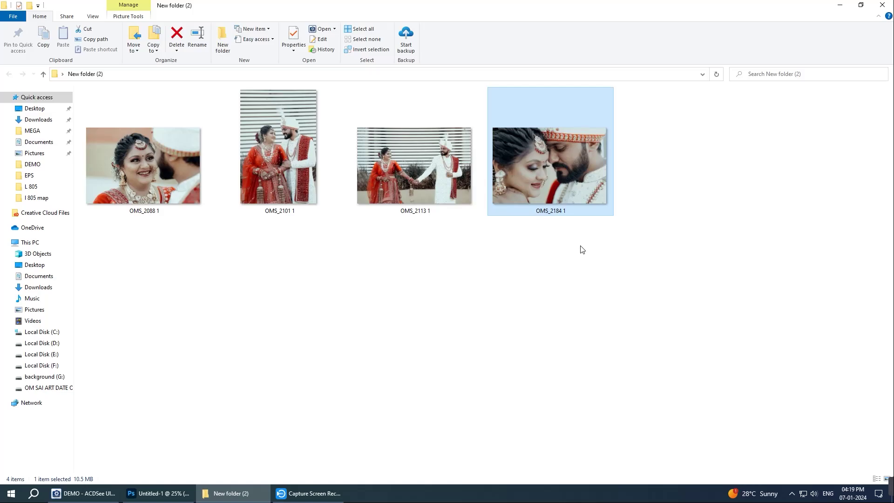
mouse_move(186, 174)
left_mouse_down()
mouse_move(147, 496)
mouse_move(416, 3)
mouse_move(186, 33)
left_mouse_up()
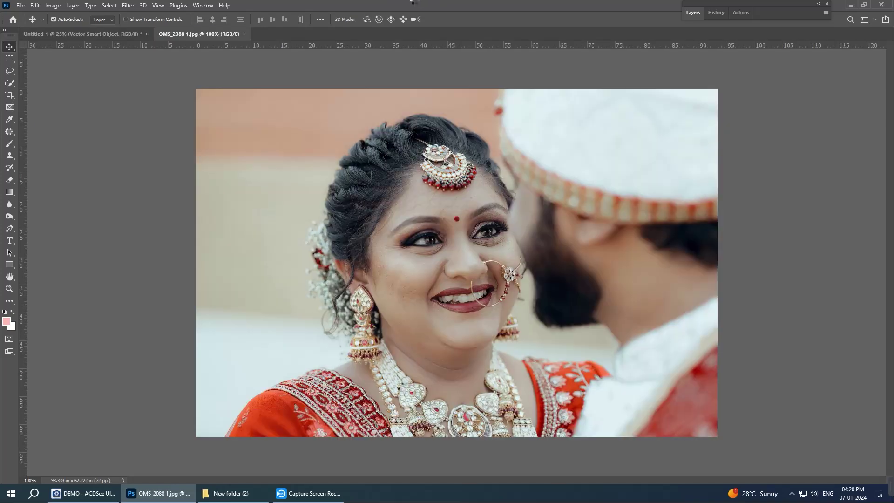
Step: Bring the bride photo into Untitled-1 and clip it into the black ink splash
left_click_drag(420, 233, 345, 228)
right_click(344, 228)
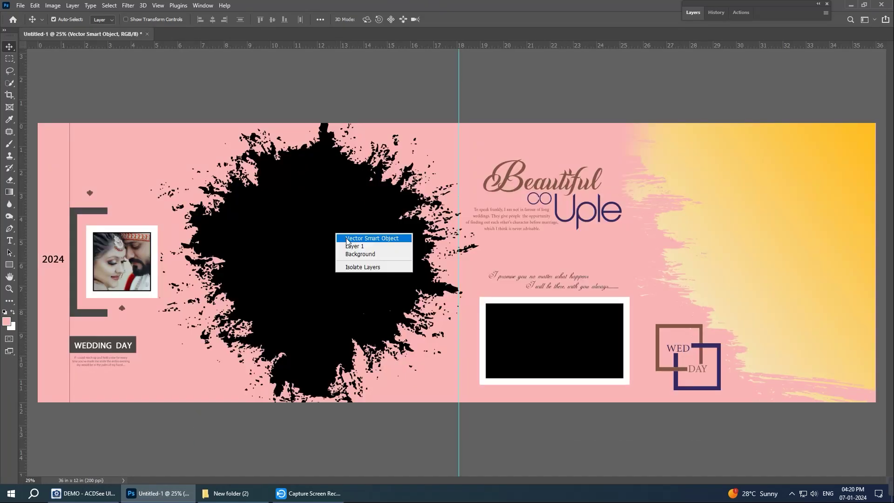
key("Escape")
key("ctrl+v")
key("ctrl+alt+g")
key("ctrl+t")
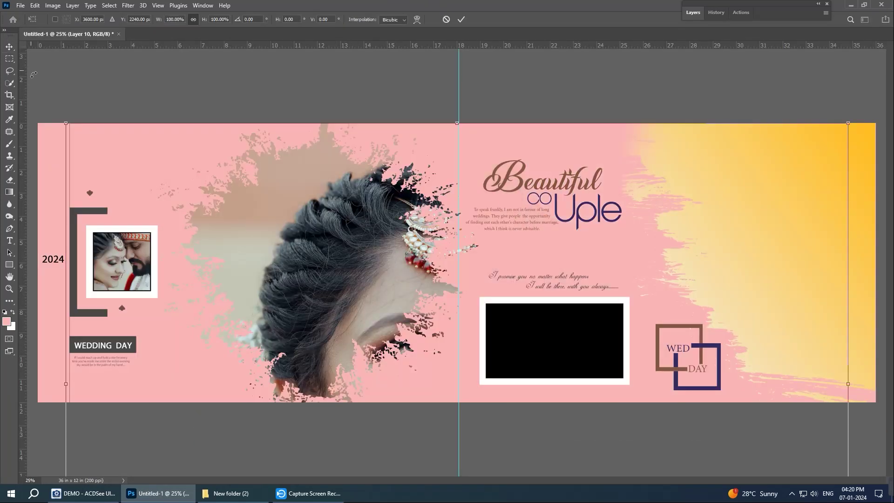
Step: Scale and position the bride photo so her smiling face fills the splash
left_click_drag(65, 124, 130, 177)
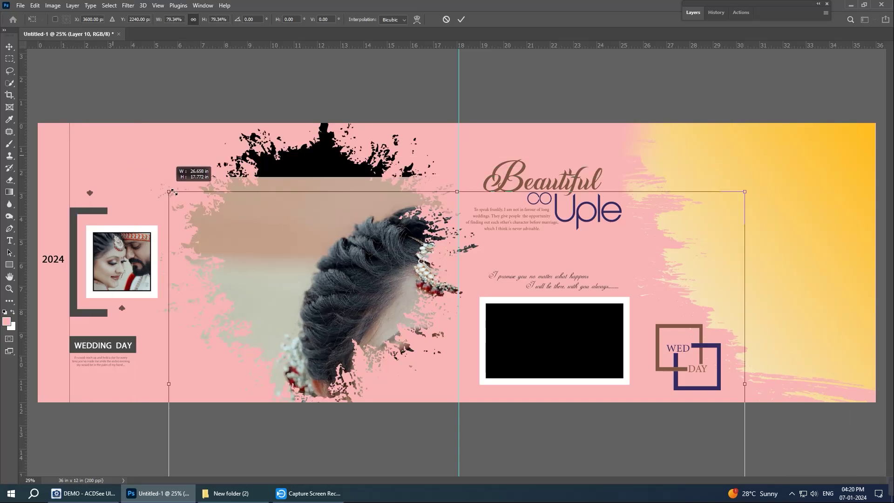
left_click_drag(356, 217, 269, 164)
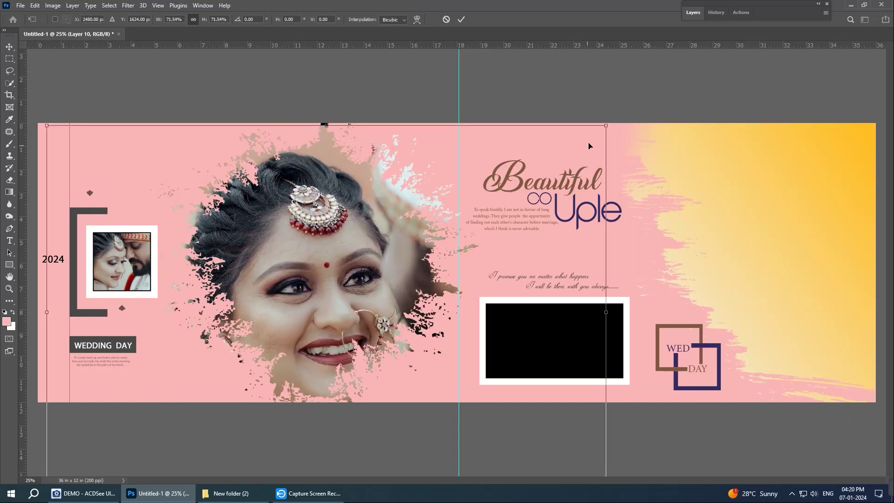
left_click_drag(605, 125, 520, 160)
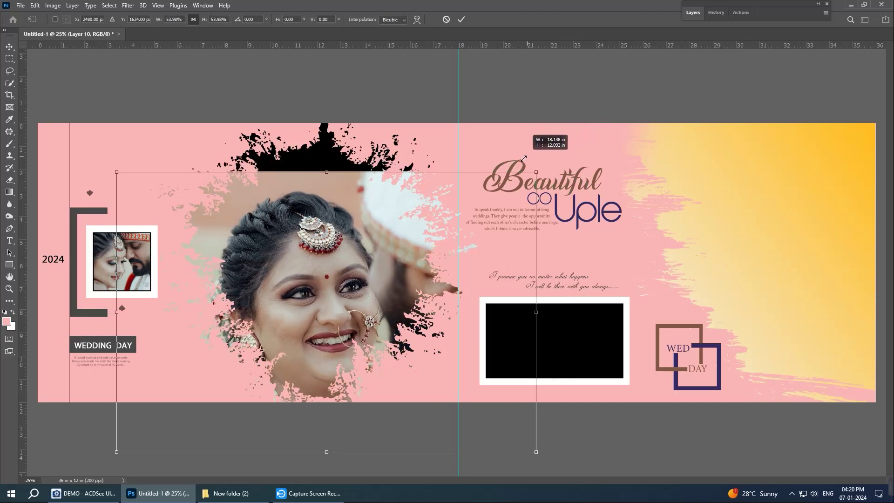
left_click_drag(353, 264, 340, 211)
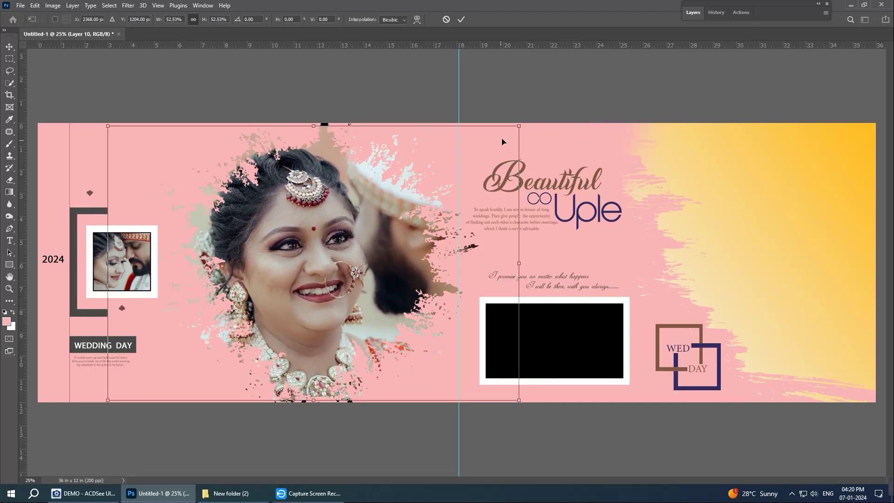
left_click_drag(519, 125, 522, 122)
left_click_drag(427, 185, 417, 185)
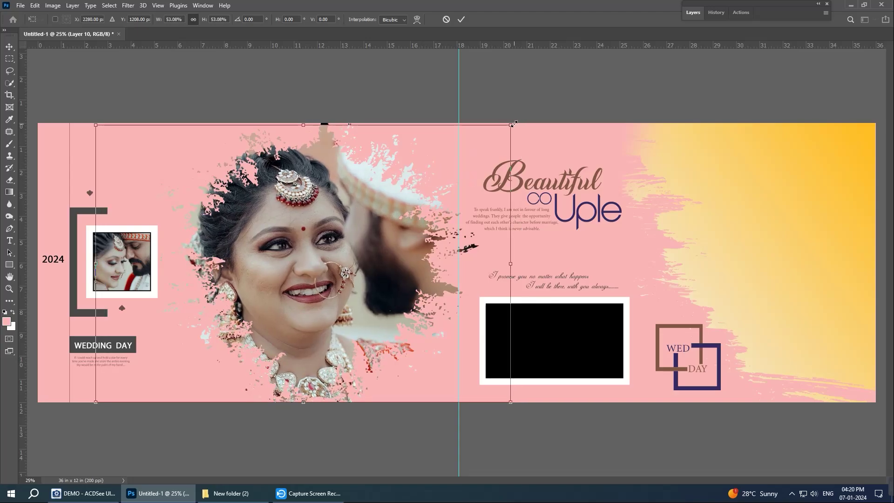
left_click_drag(513, 124, 517, 121)
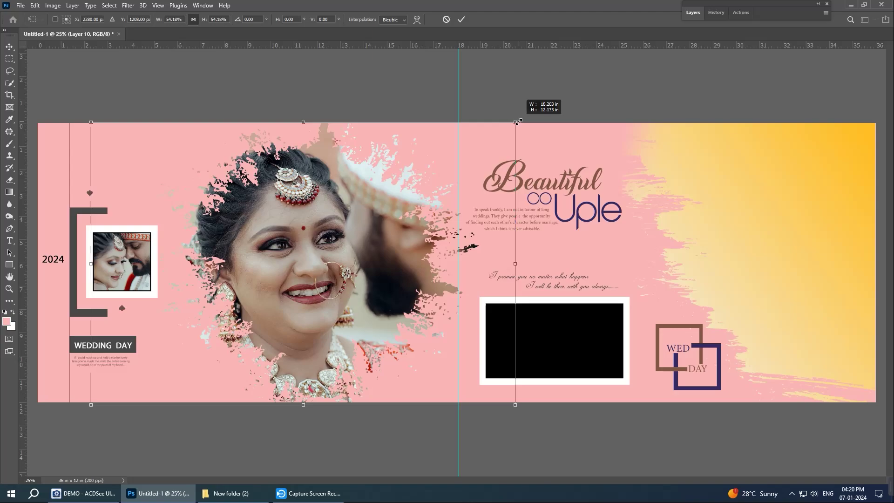
double_click(295, 226)
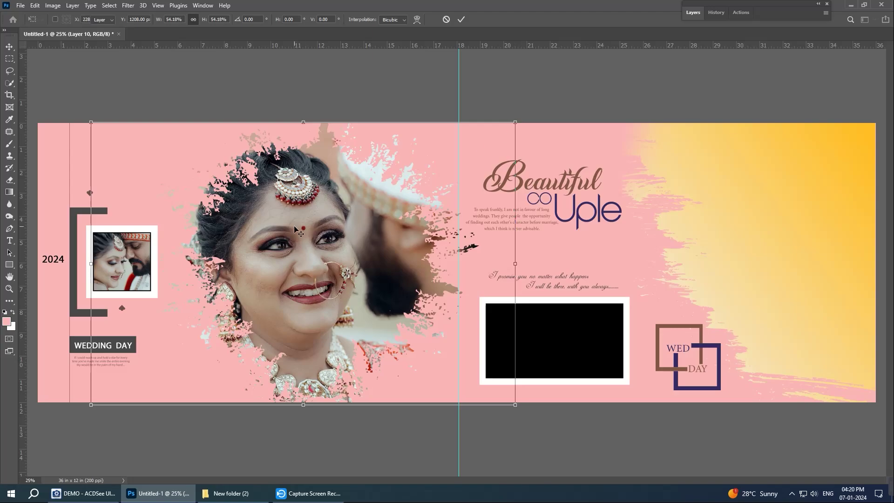
Step: Paste an unclipped full copy of the bride photo over the left page, then select the pink background layer
right_click(163, 154)
left_click(159, 141)
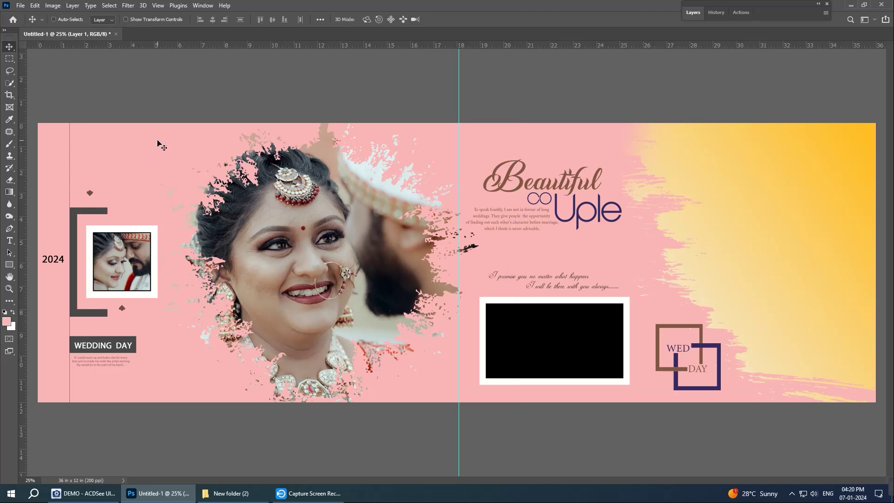
key("ctrl+v")
key("ctrl+t")
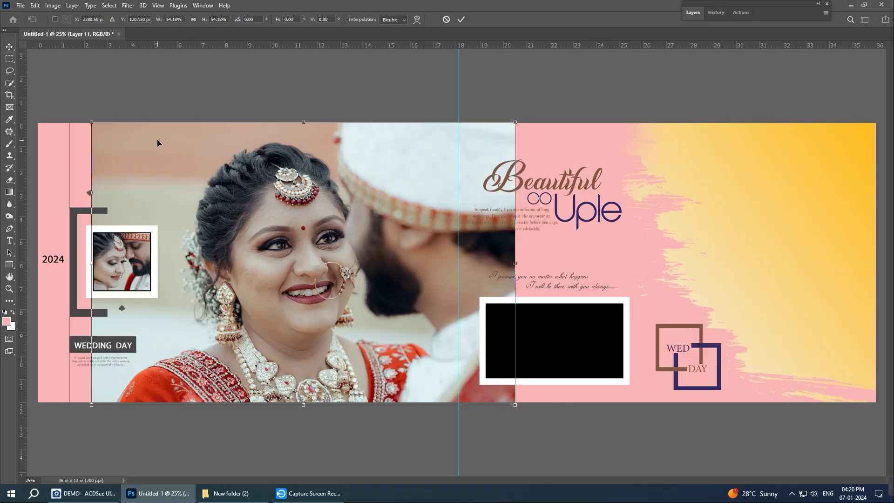
key("Return")
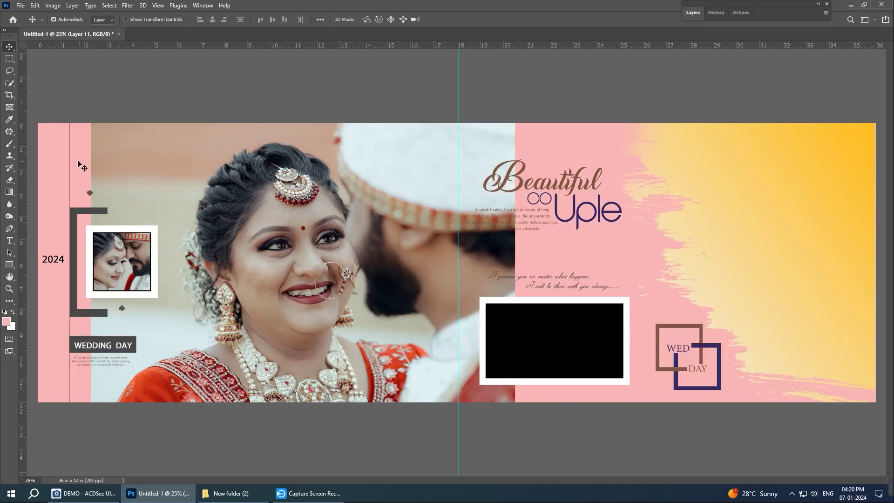
right_click(85, 168)
left_click(86, 166)
Step: Lower the pink background to 30% opacity and fade the full photo copy to 10%
key("3")
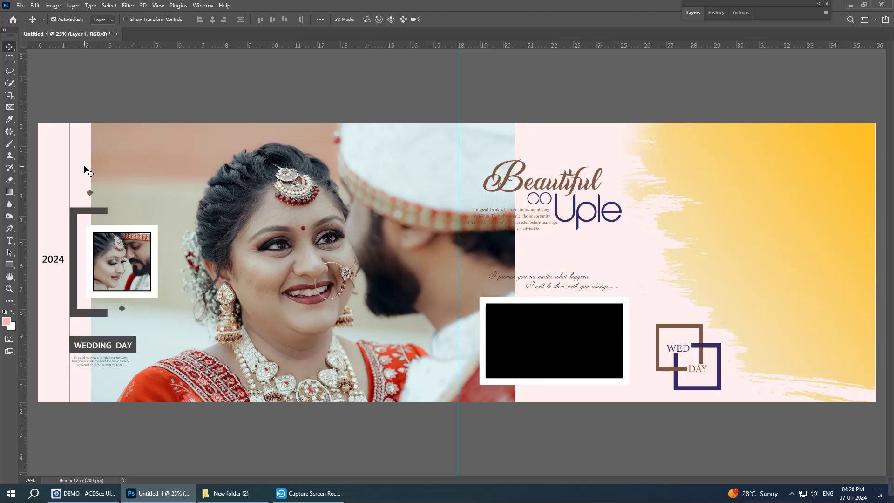
right_click(155, 168)
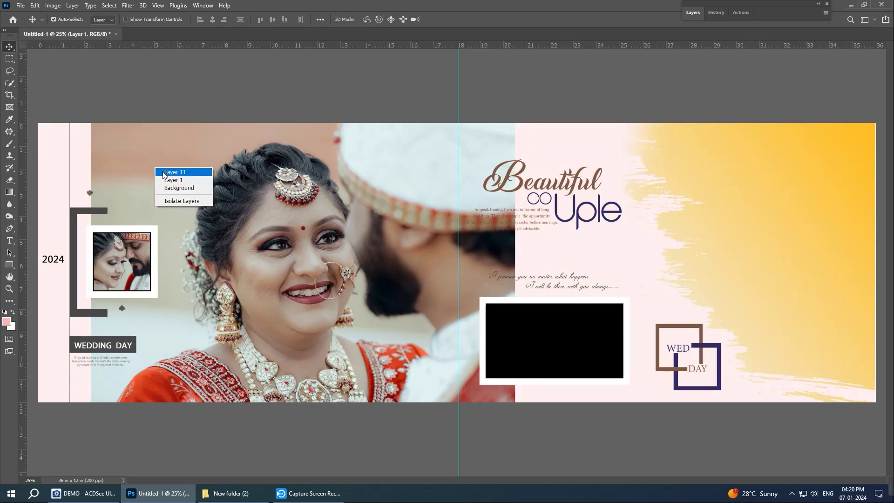
left_click(162, 172)
key("1")
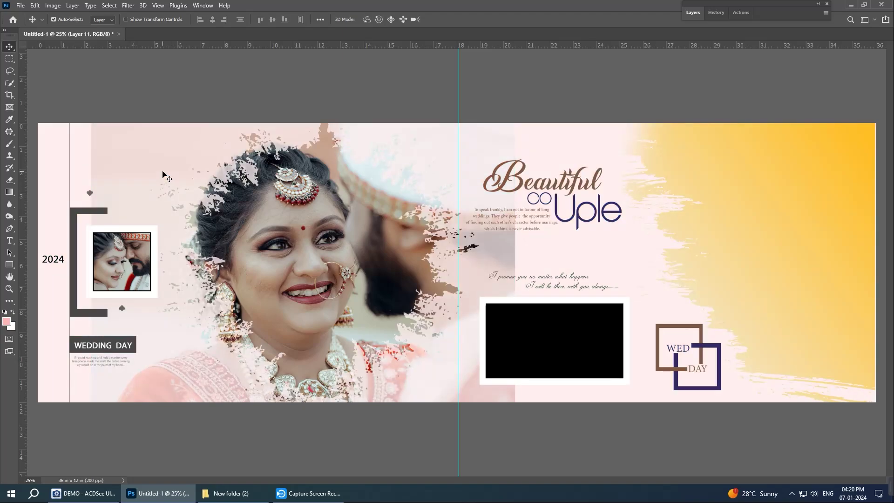
Step: Erase along the faded photo copy's left edge and right-page edge to soften them
right_click(148, 153)
left_click(156, 163)
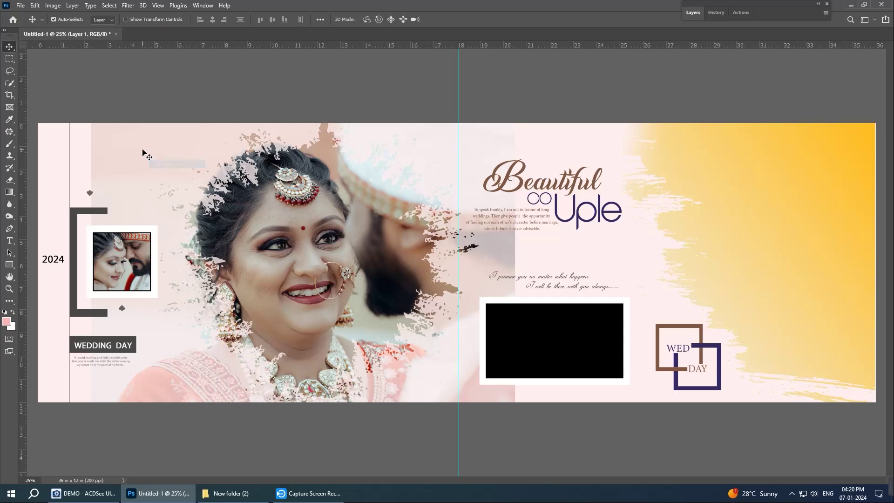
right_click(143, 151)
left_click(156, 156)
key("e")
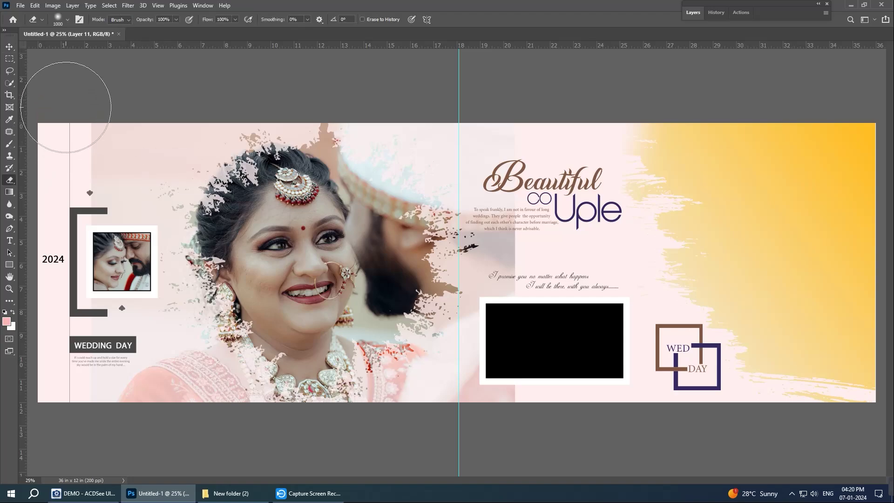
left_click_drag(66, 108, 51, 417)
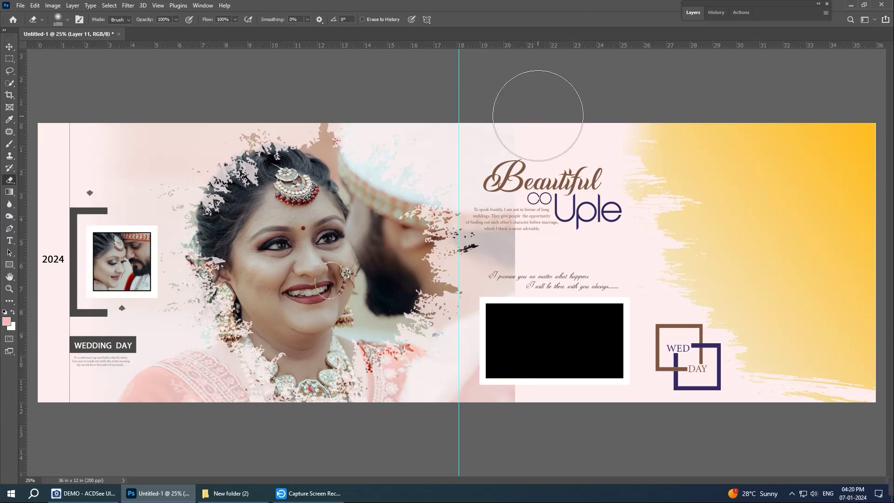
mouse_move(538, 116)
left_mouse_down()
mouse_move(529, 449)
mouse_move(551, 341)
mouse_move(529, 110)
mouse_move(559, 249)
left_mouse_up()
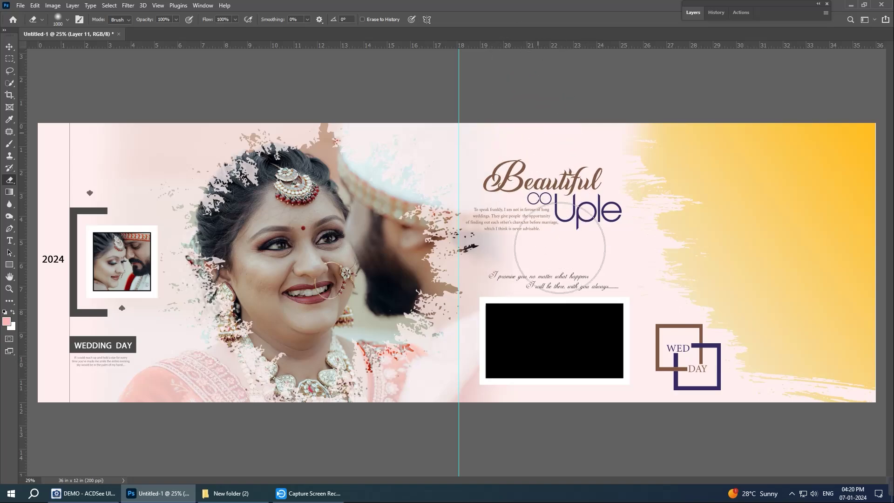
Step: Select the pink background layer to deepen its pink again
key("v")
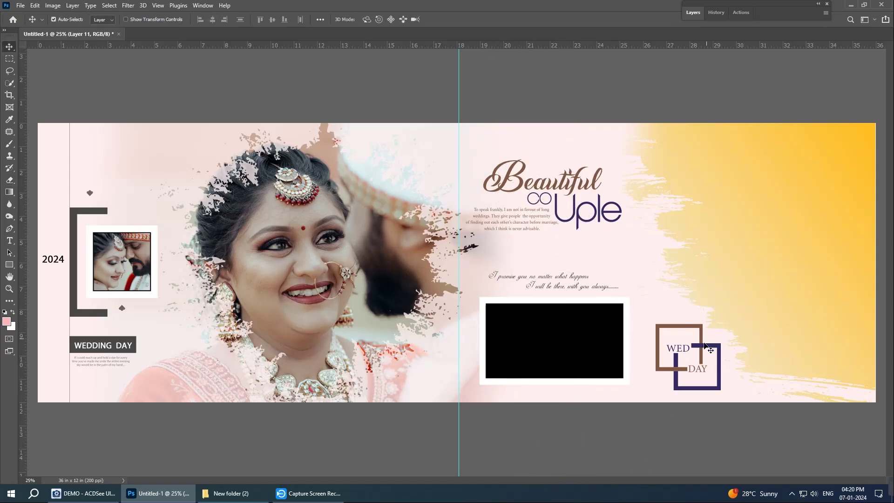
right_click(646, 364)
left_click(655, 369)
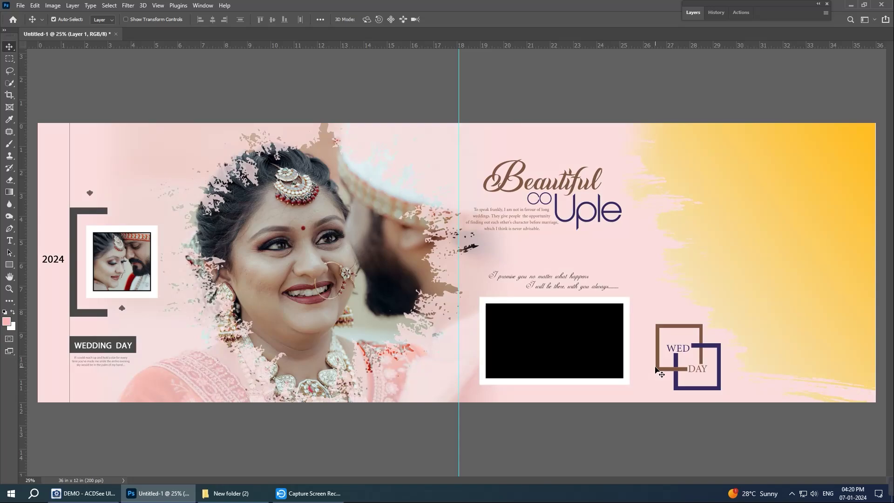
Step: Nudge the Beautiful couple title block (Uple layer) slightly to the right
right_click(578, 226)
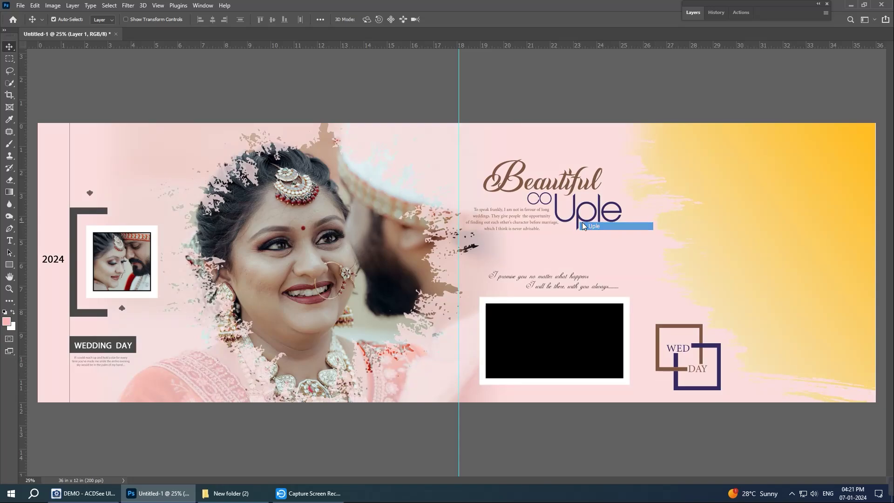
left_click(600, 227)
left_click_drag(580, 226, 582, 223)
key("shift+Right")
key("shift+Right")
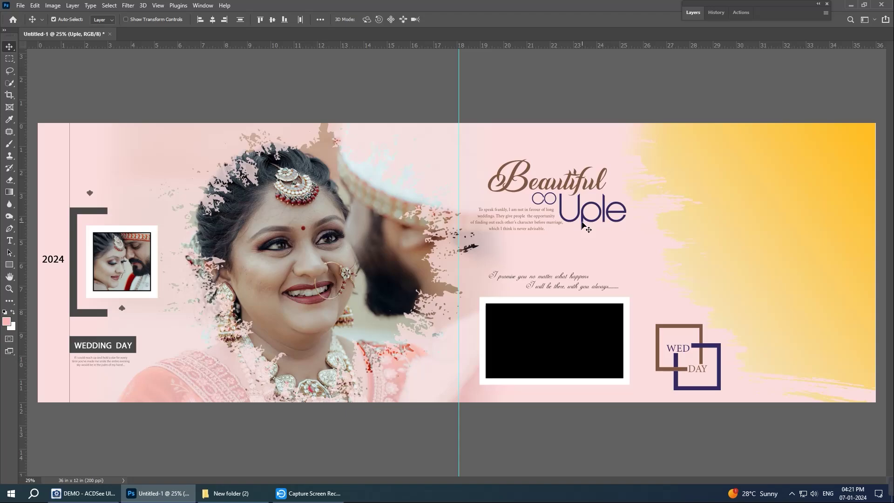
left_click(91, 490)
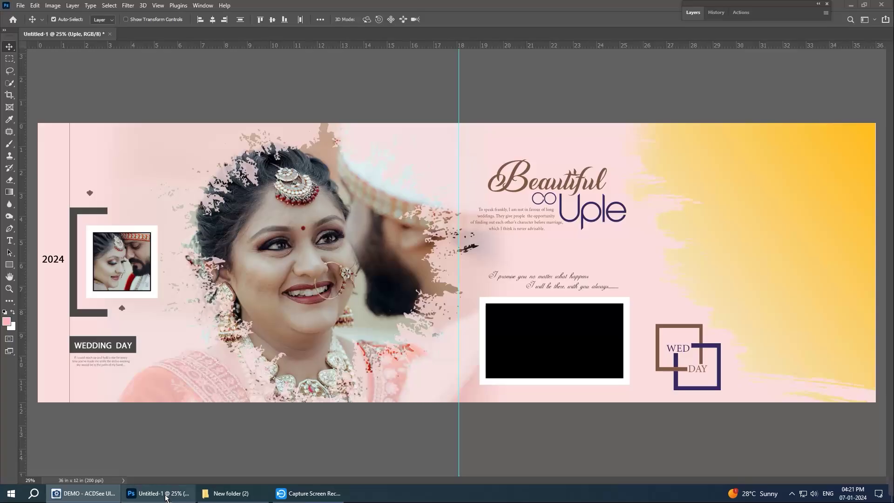
Step: Copy the WEDDING MOMENTS caption from 036.psd below the bride portrait, then close 036.psd
left_click_drag(166, 498, 112, 318)
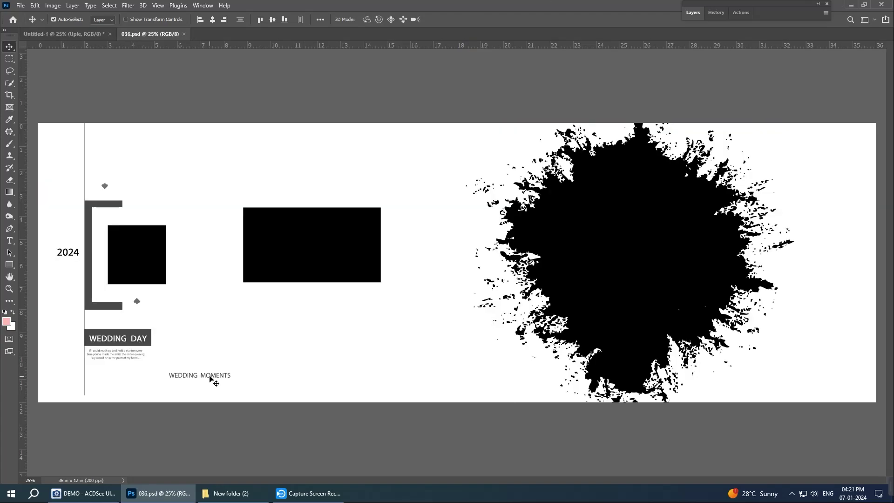
mouse_move(214, 380)
left_mouse_down()
mouse_move(368, 375)
mouse_move(429, 390)
left_mouse_up()
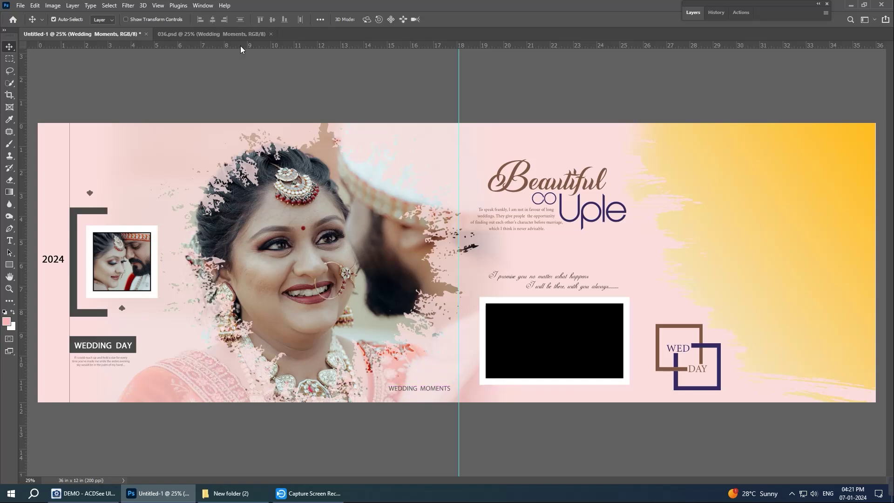
left_click(271, 34)
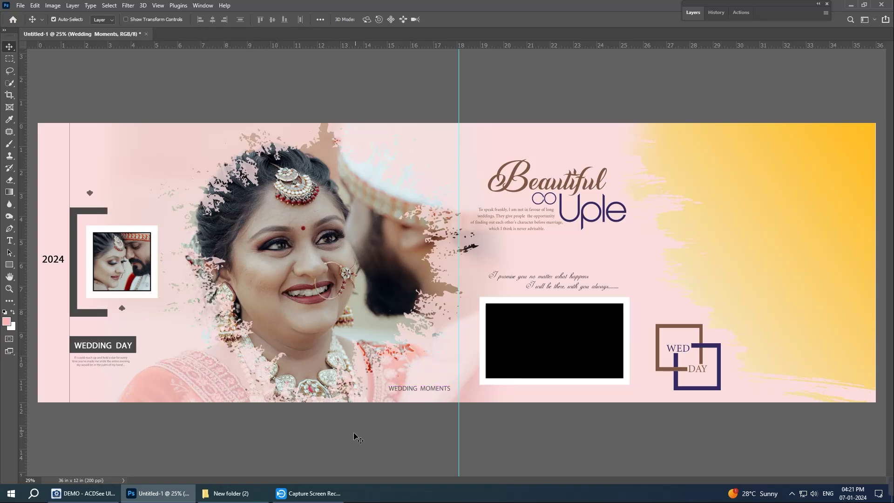
mouse_move(225, 493)
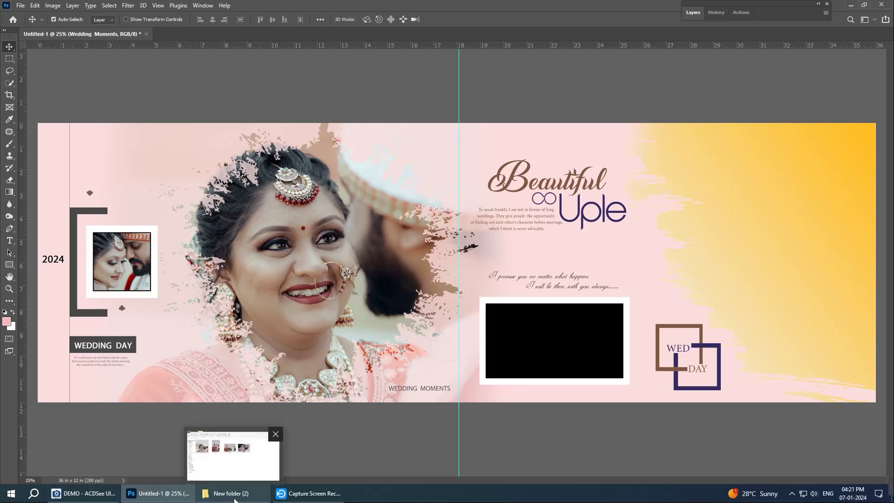
Step: Bring the standing couple photo OMS_2101 into the album spread
left_click(234, 499)
left_click(279, 149)
mouse_move(279, 149)
left_mouse_down()
mouse_move(157, 497)
mouse_move(368, 2)
left_mouse_up()
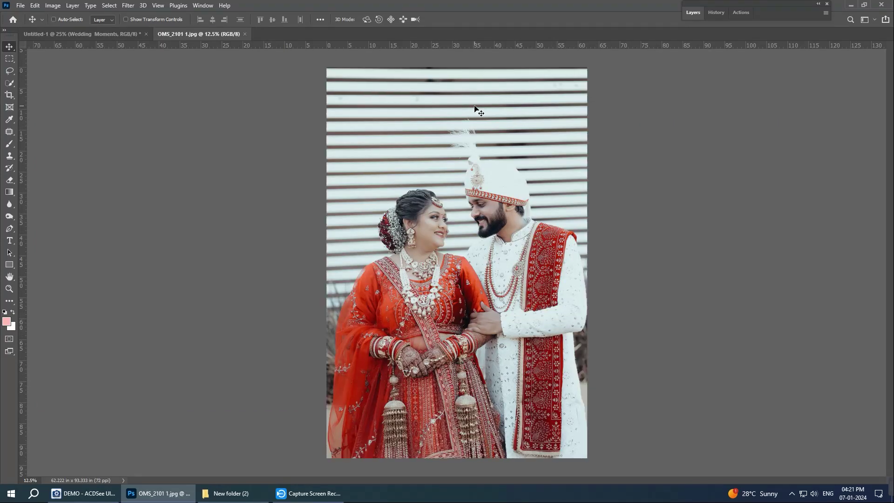
key("ctrl+w")
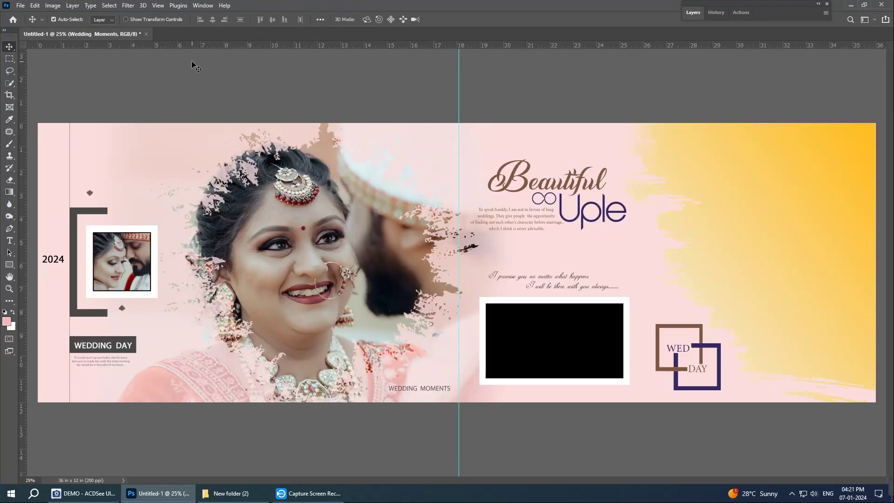
Step: Scale and move the standing couple photo to fill the right page
right_click(779, 160)
left_click(789, 163)
left_click_drag(789, 166, 791, 168)
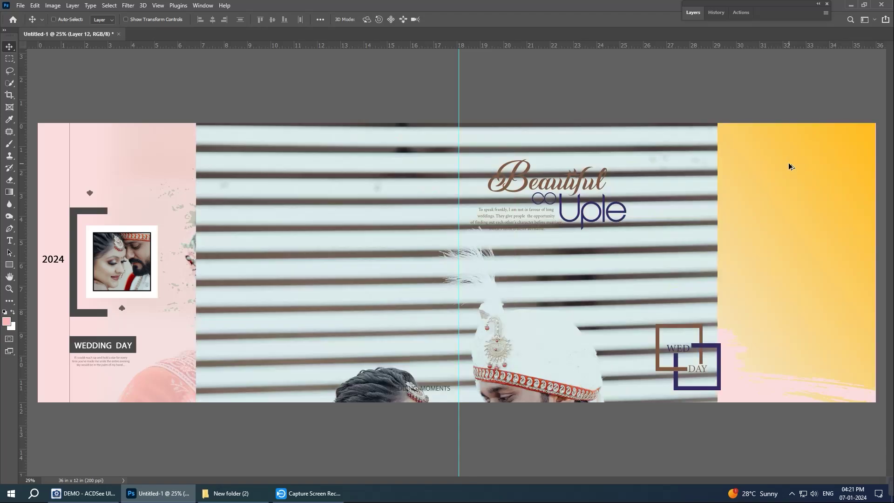
key("ctrl+t")
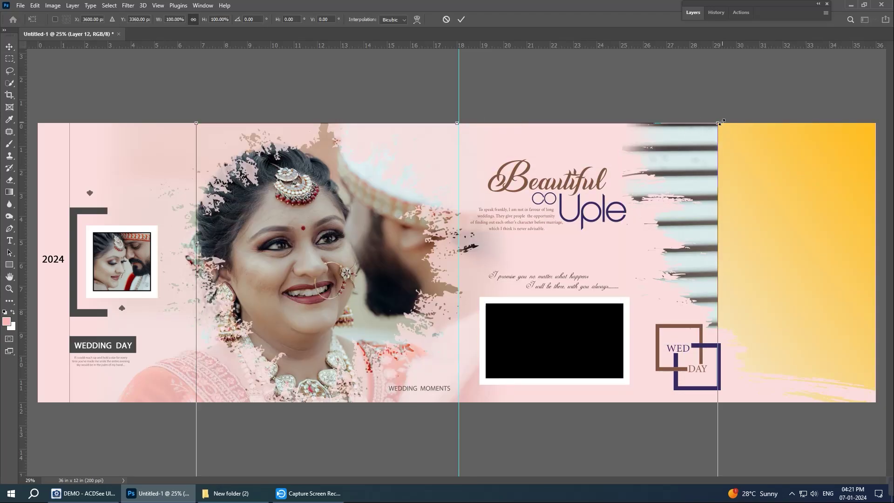
mouse_move(720, 122)
left_mouse_down()
mouse_move(538, 308)
mouse_move(533, 359)
mouse_move(822, 151)
mouse_move(829, 126)
left_mouse_up()
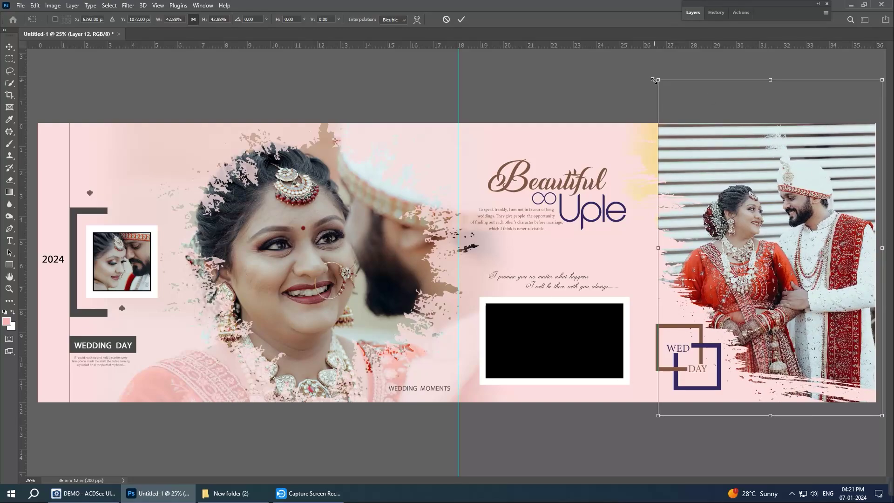
left_click_drag(656, 80, 651, 70)
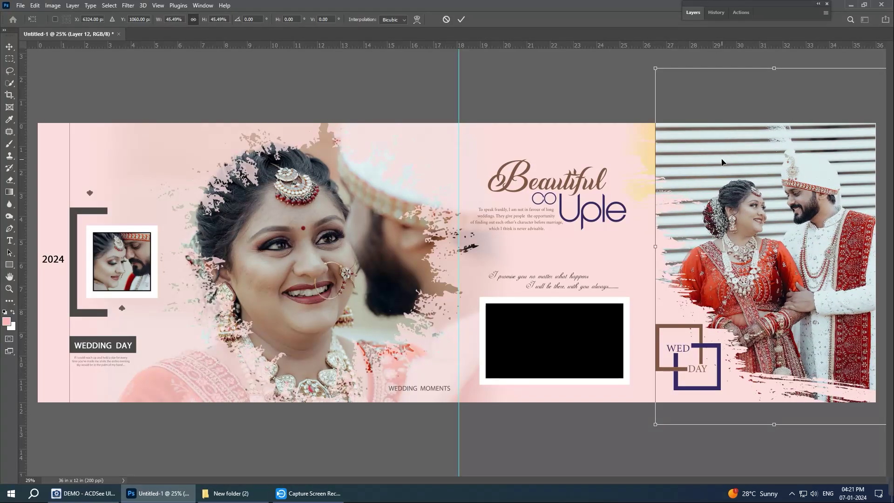
key("Return")
Step: Select the leftover yellow patch near the top and fill it pink
key("m")
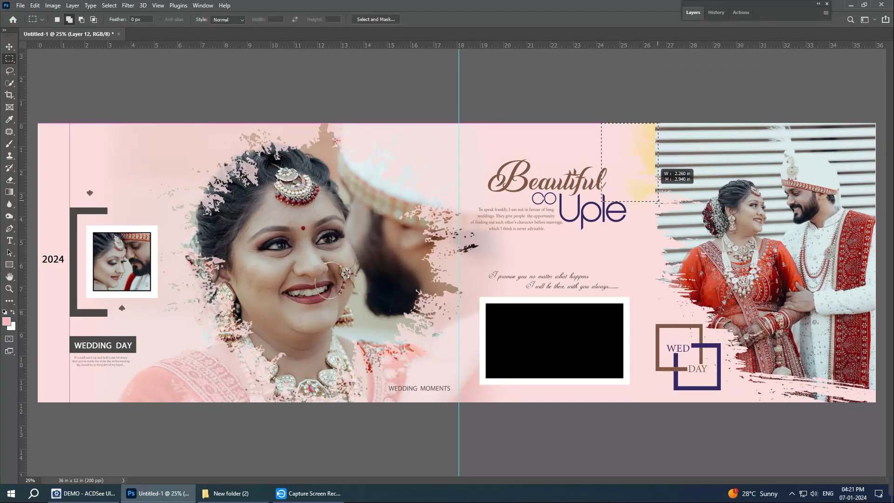
left_click_drag(601, 123, 660, 206)
right_click(636, 166)
left_click(663, 279)
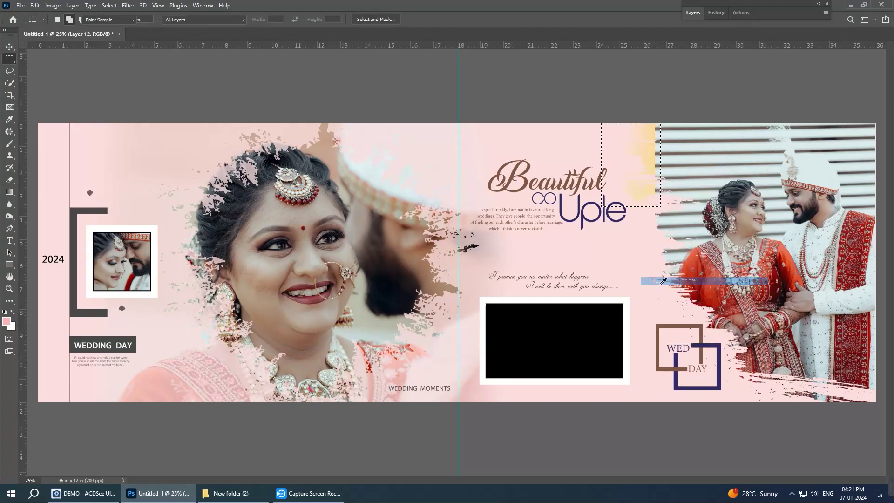
key("Return")
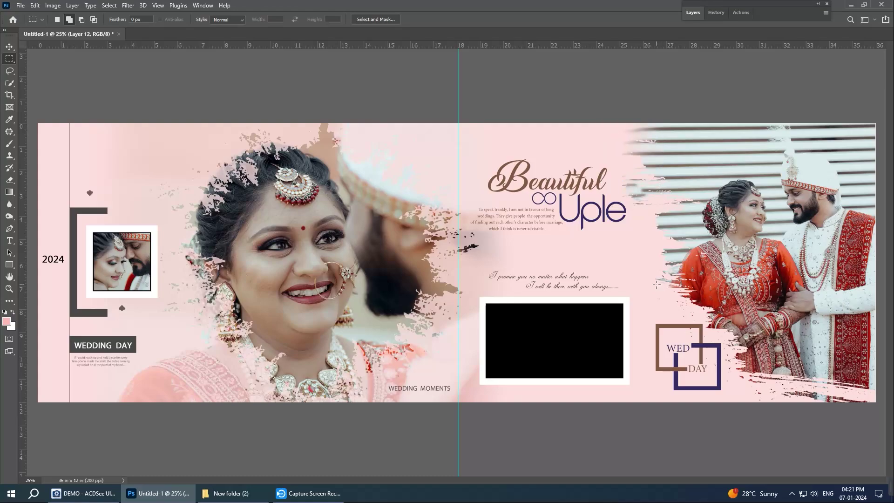
key("v")
right_click(574, 330)
left_click(582, 335)
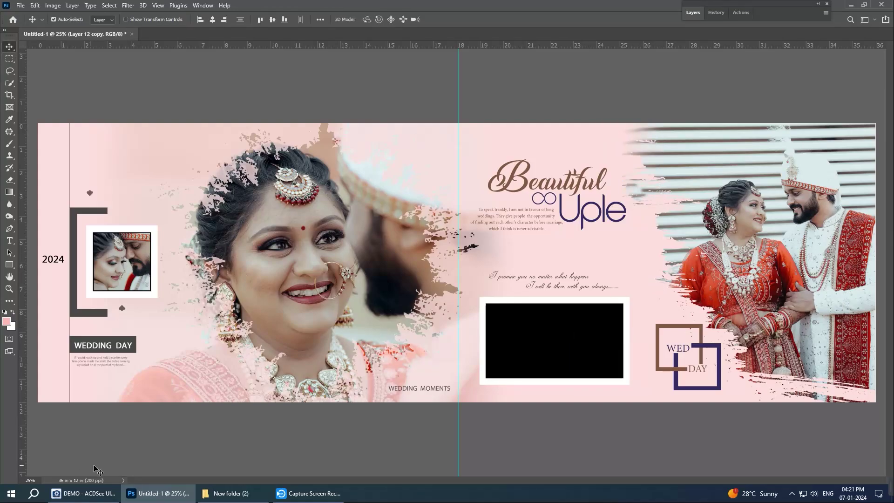
Step: Bring the hand-holding couple photo OMS_2113 in and clip it to the black box
left_click(227, 495)
mouse_move(409, 186)
left_mouse_down()
mouse_move(168, 468)
mouse_move(319, 4)
left_mouse_up()
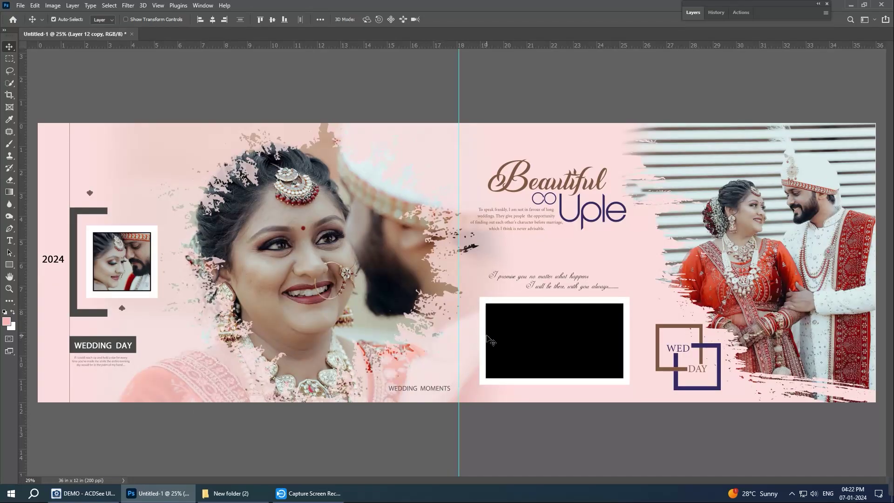
right_click(487, 337)
left_click(496, 340)
key("ctrl+bracketright")
key("ctrl+alt+g")
Step: Scale and centre the clipped couple photo inside the white frame
key("ctrl+t")
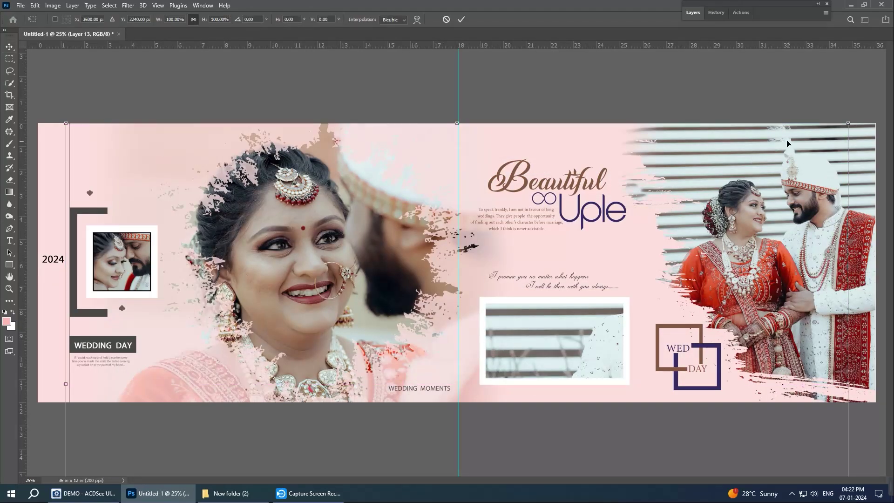
left_click_drag(847, 124, 595, 248)
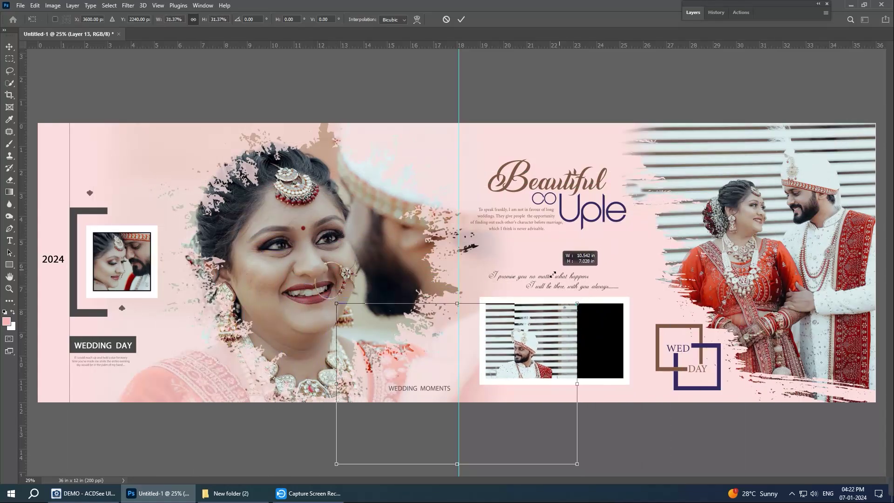
left_click_drag(595, 248, 536, 291)
left_click_drag(502, 377, 592, 365)
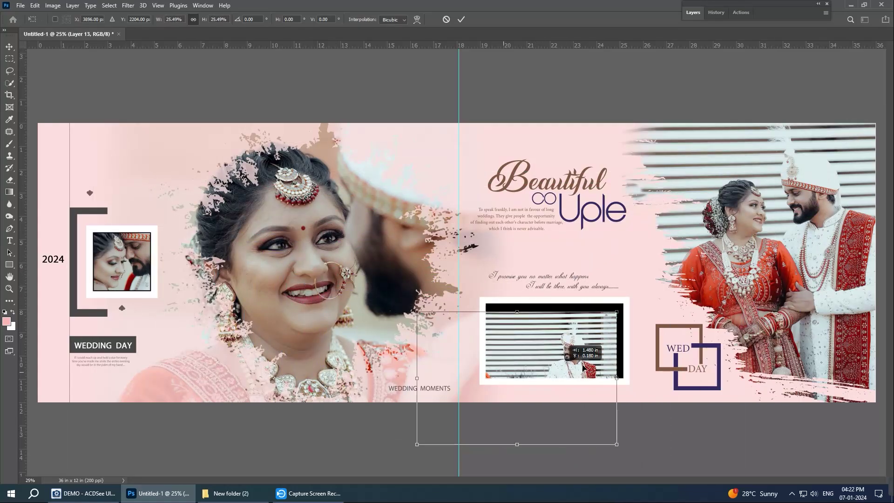
mouse_move(647, 306)
left_mouse_down()
mouse_move(609, 333)
mouse_move(617, 321)
left_mouse_up()
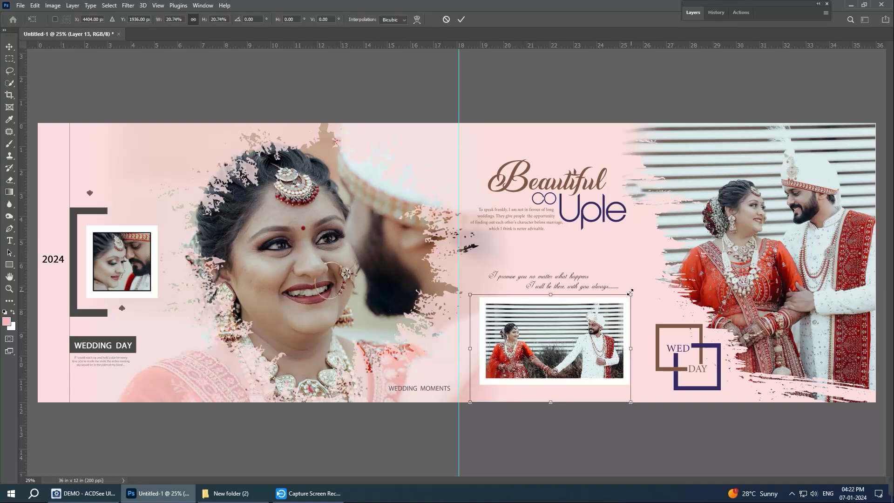
left_click_drag(633, 291, 627, 296)
left_click_drag(584, 330, 595, 348)
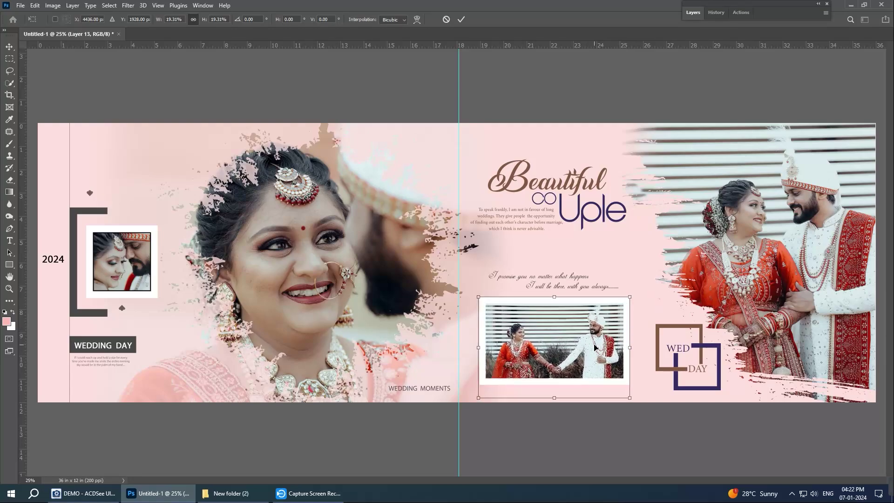
key("Return")
Step: Clip the small left-page photo, Layer 7 copy, inside its frame
right_click(125, 272)
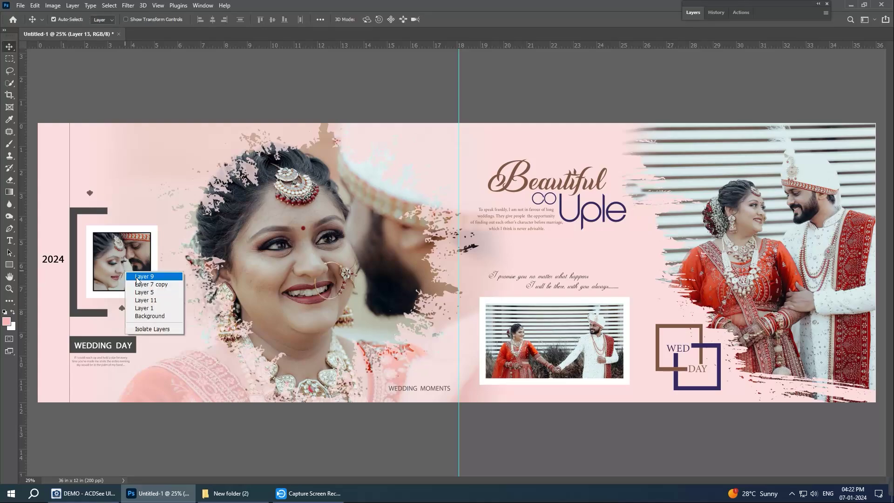
left_click(144, 284)
right_click(140, 285)
left_click(140, 281)
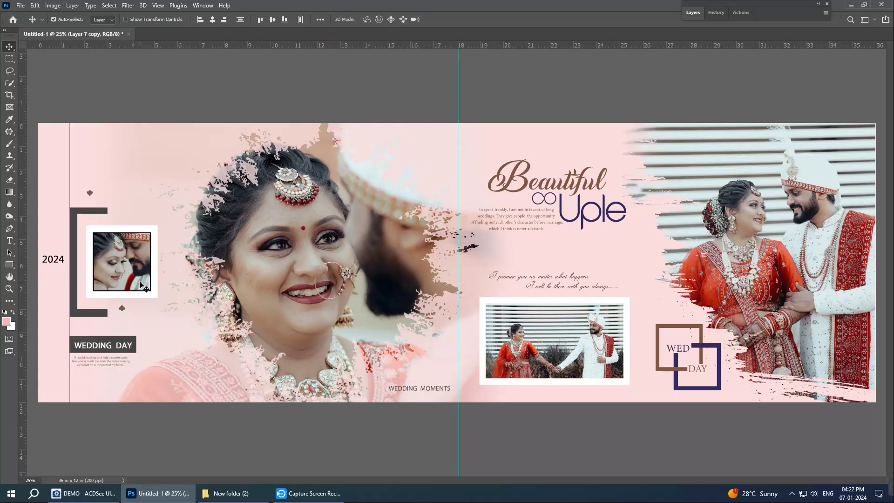
Step: Give the Layer 12 copy photo box a thin black Stroke layer style
right_click(540, 329)
left_click(563, 342)
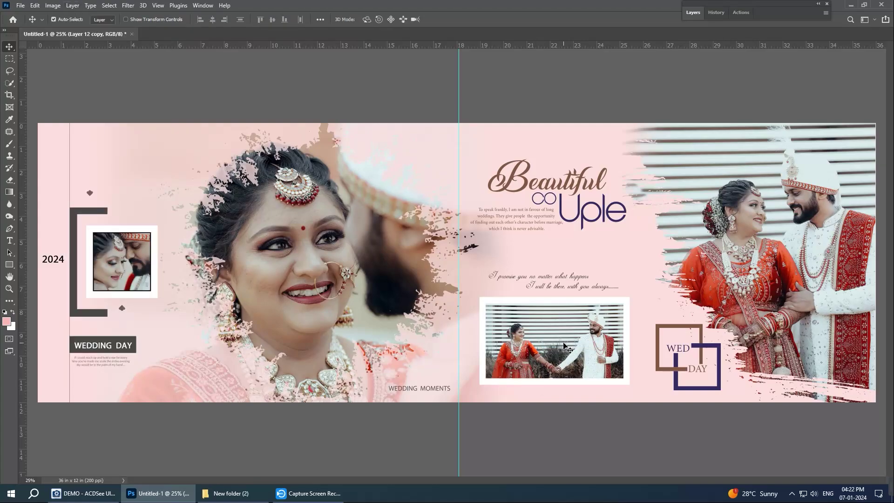
right_click(558, 339)
left_click(578, 349)
key("alt+l")
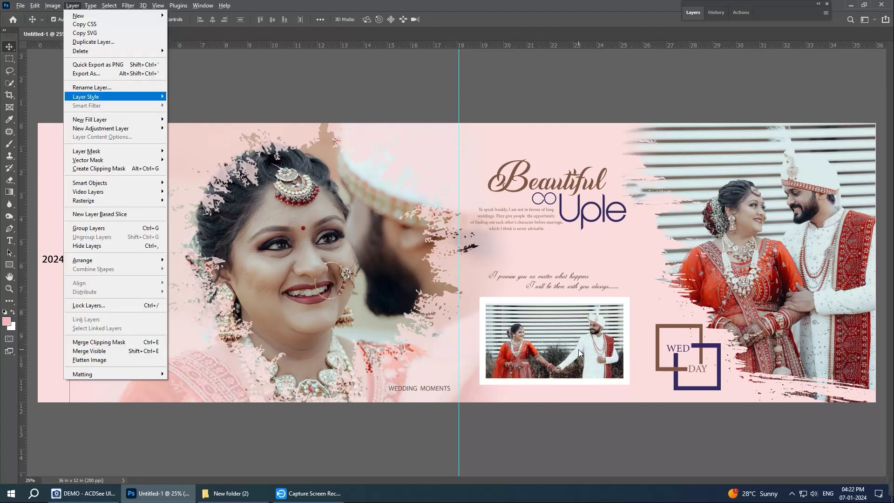
key("Right")
key("Return")
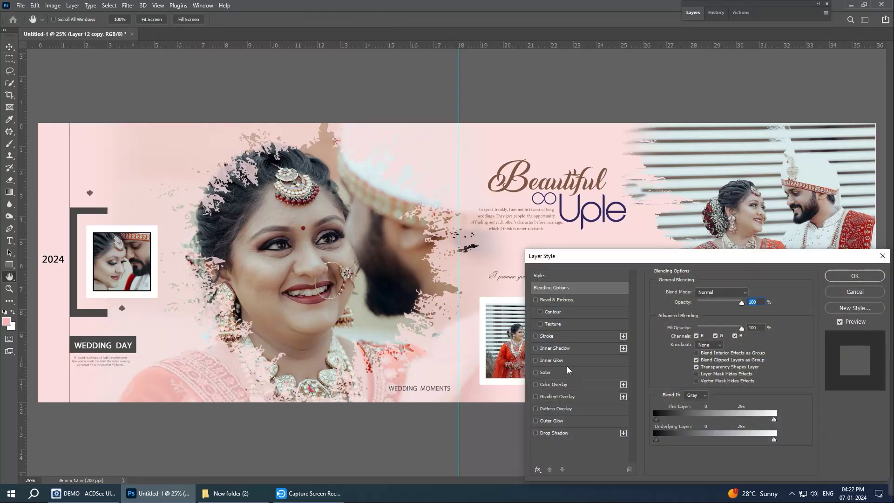
left_click(552, 336)
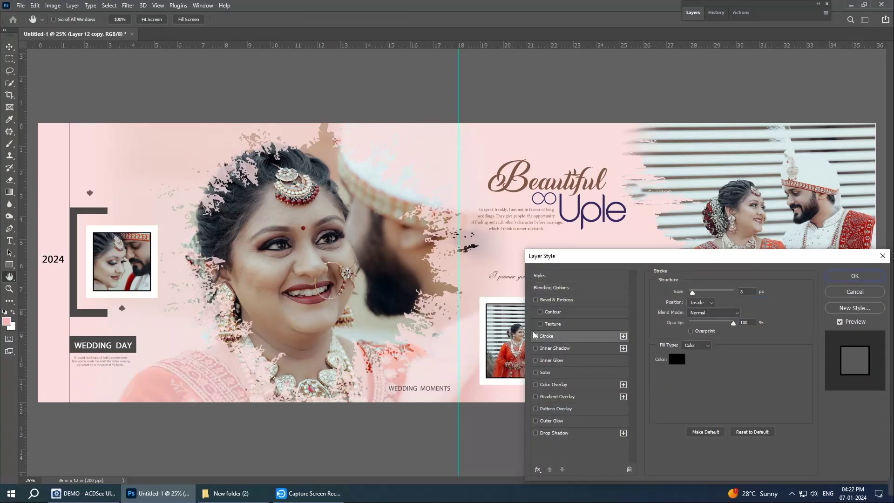
left_click(848, 280)
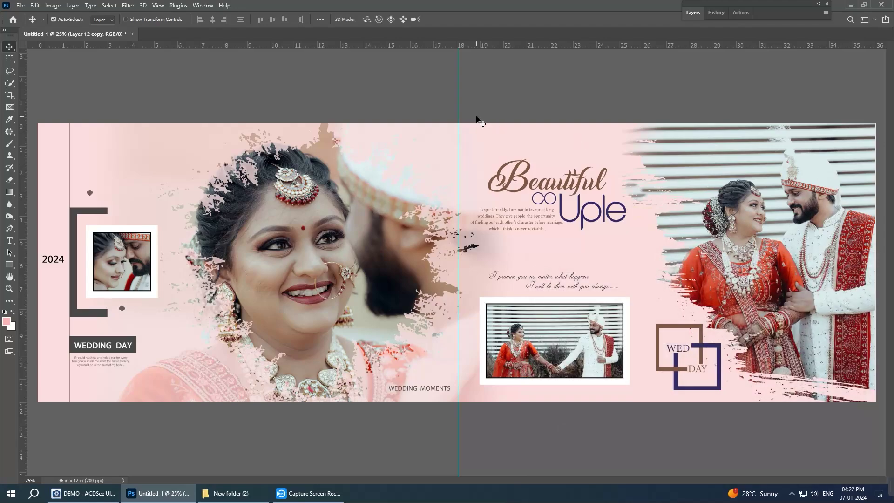
scroll(477, 120, "up", 1)
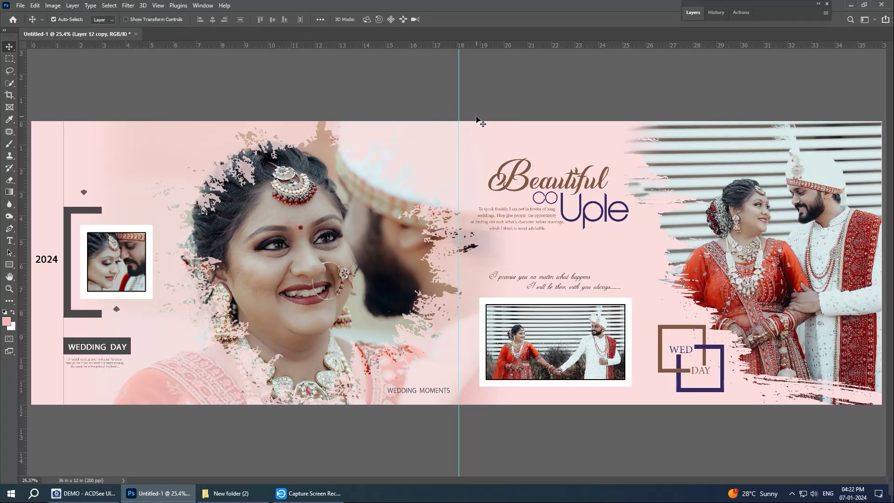